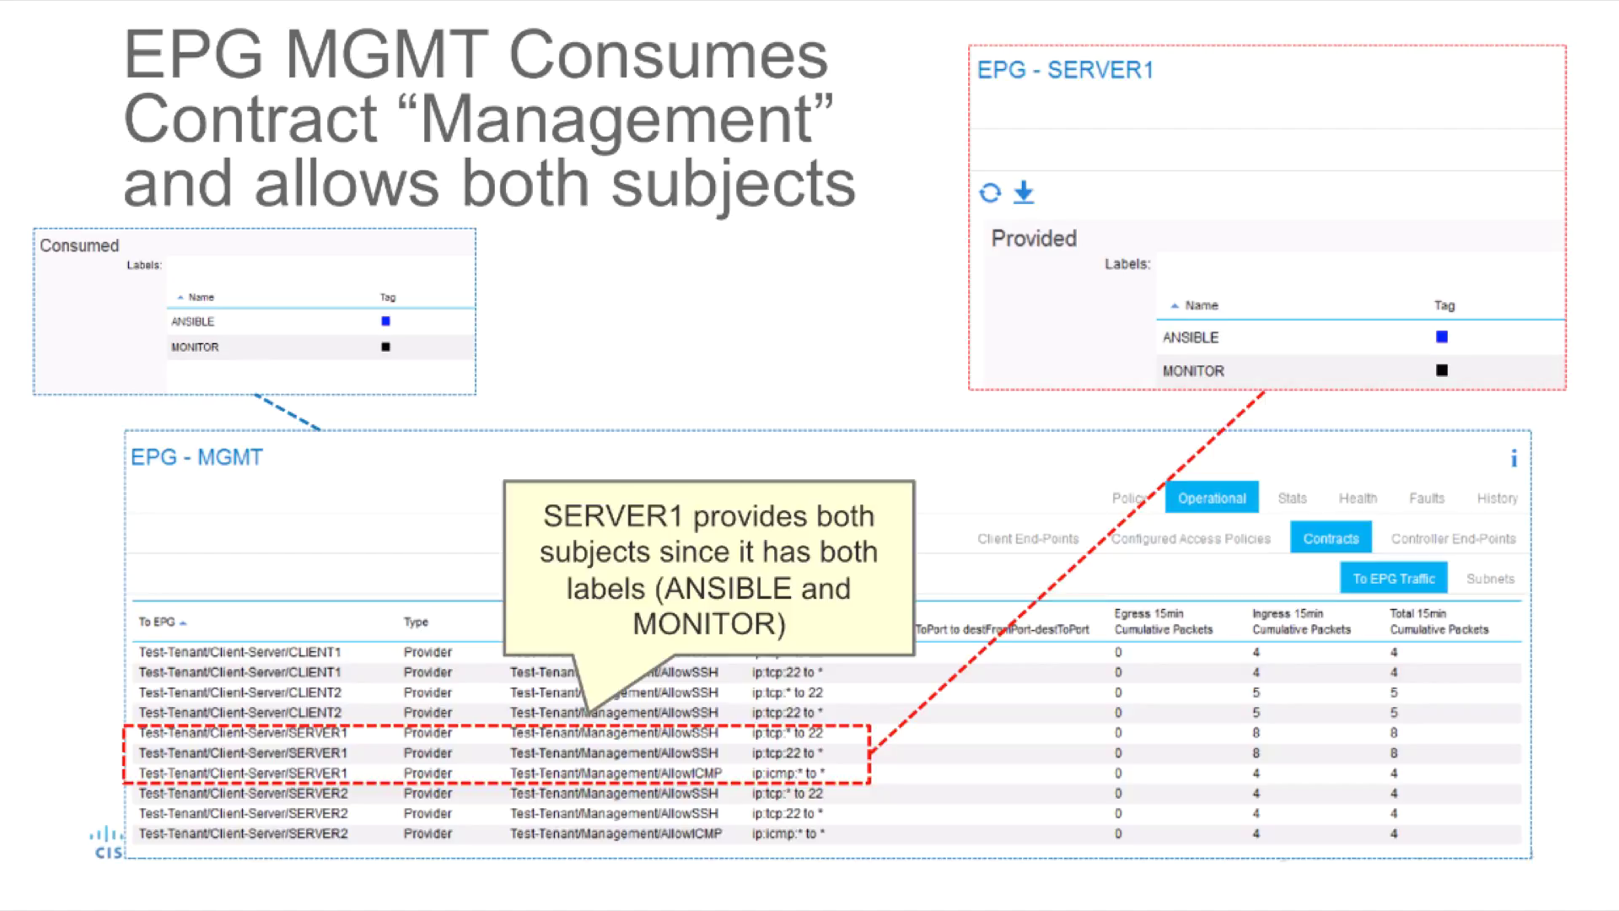
Step: End the slideshow, returning PowerPoint to slide 24 of 30 in Using EPG Labels 101.pptx
key("Escape")
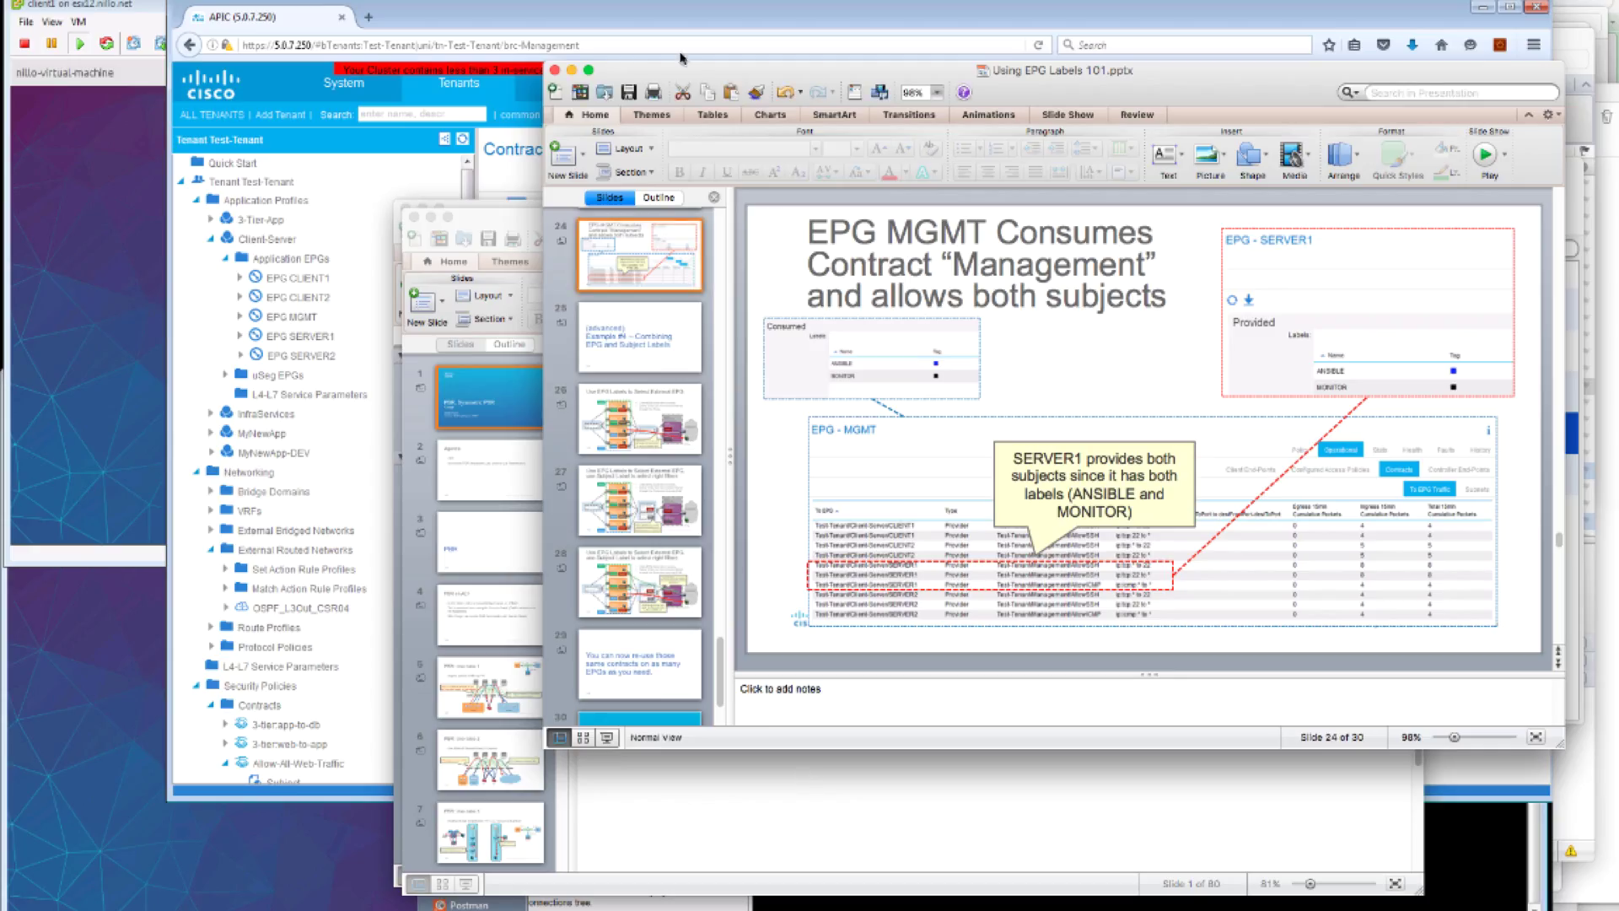
Step: Switch to APIC, inspect the Client-Server topology and reposition the MGMT EPG node
key("alt+Tab")
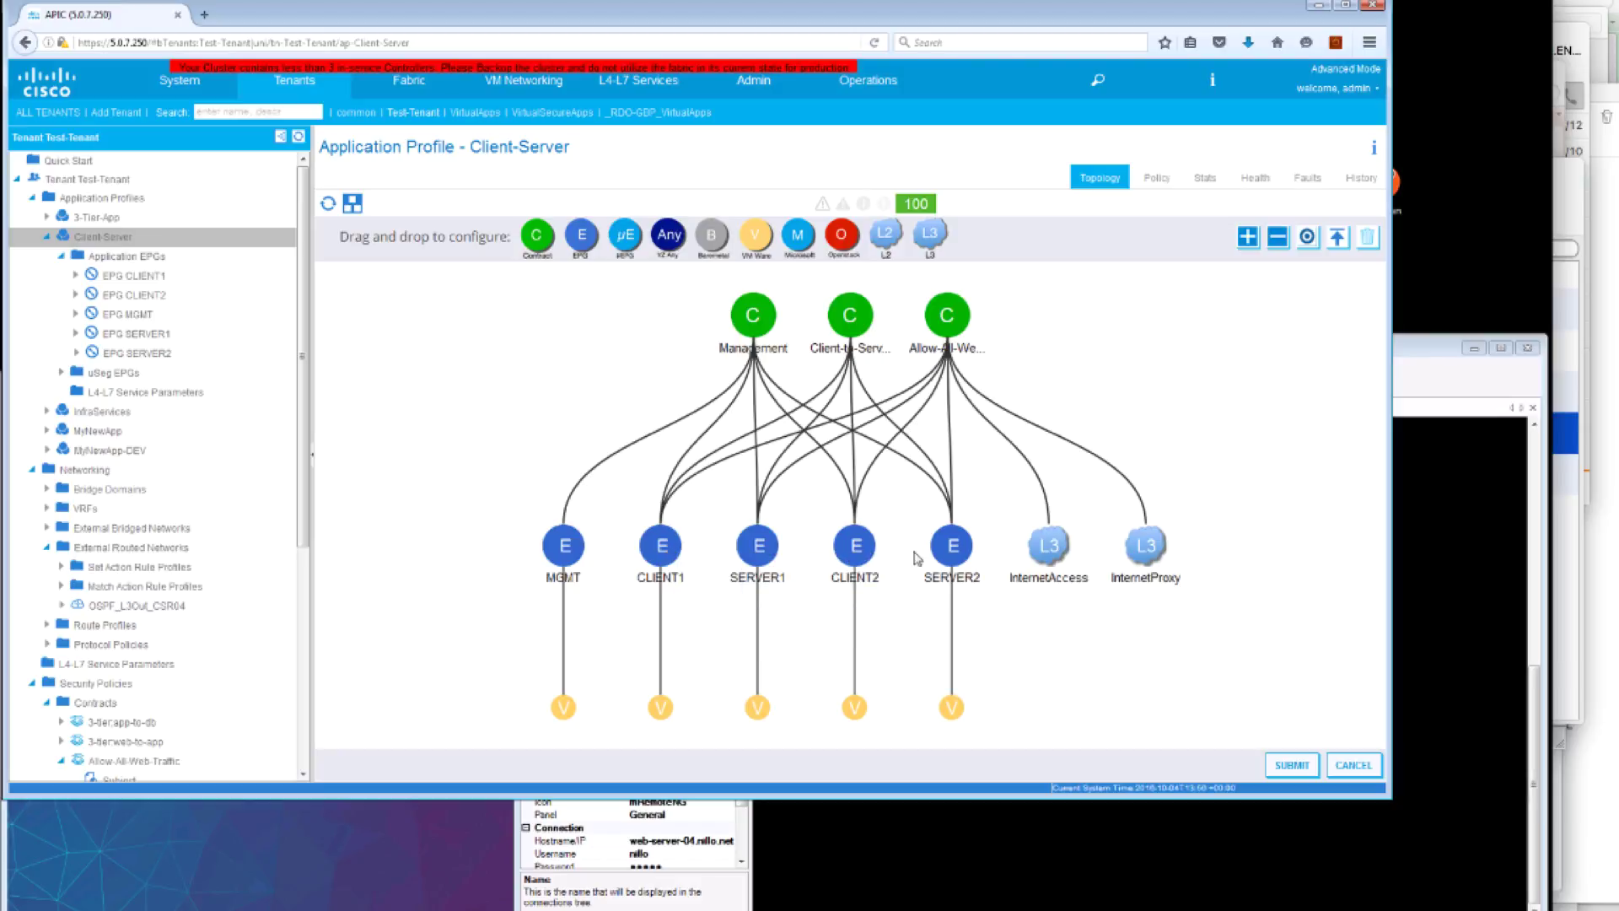
mouse_move(942, 558)
left_click_drag(571, 544, 517, 540)
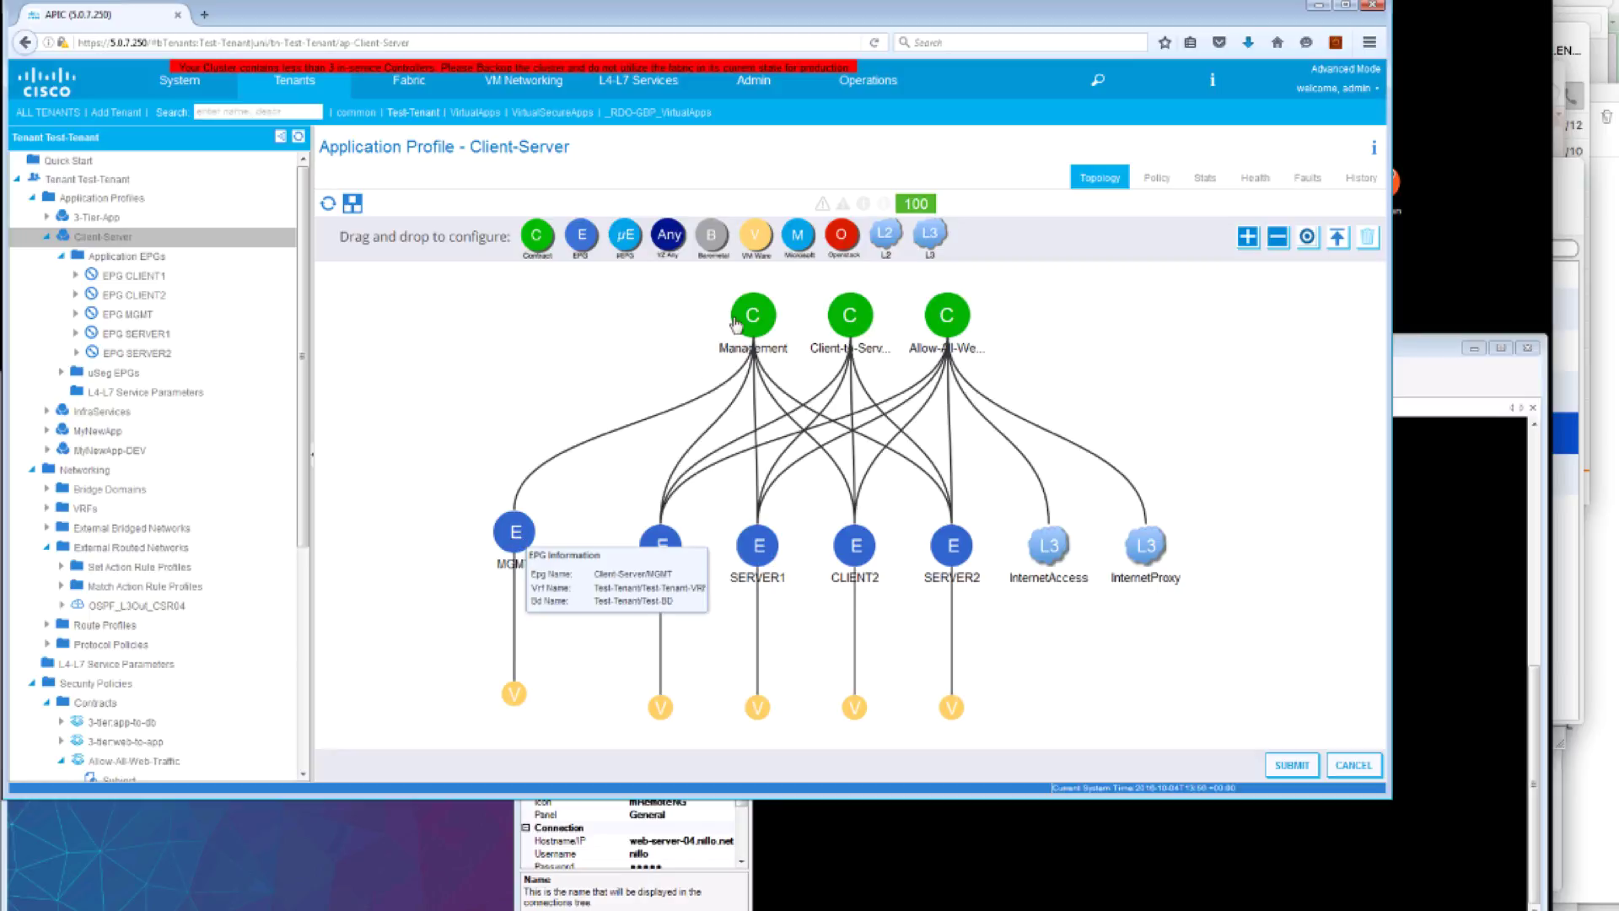
left_click(636, 376)
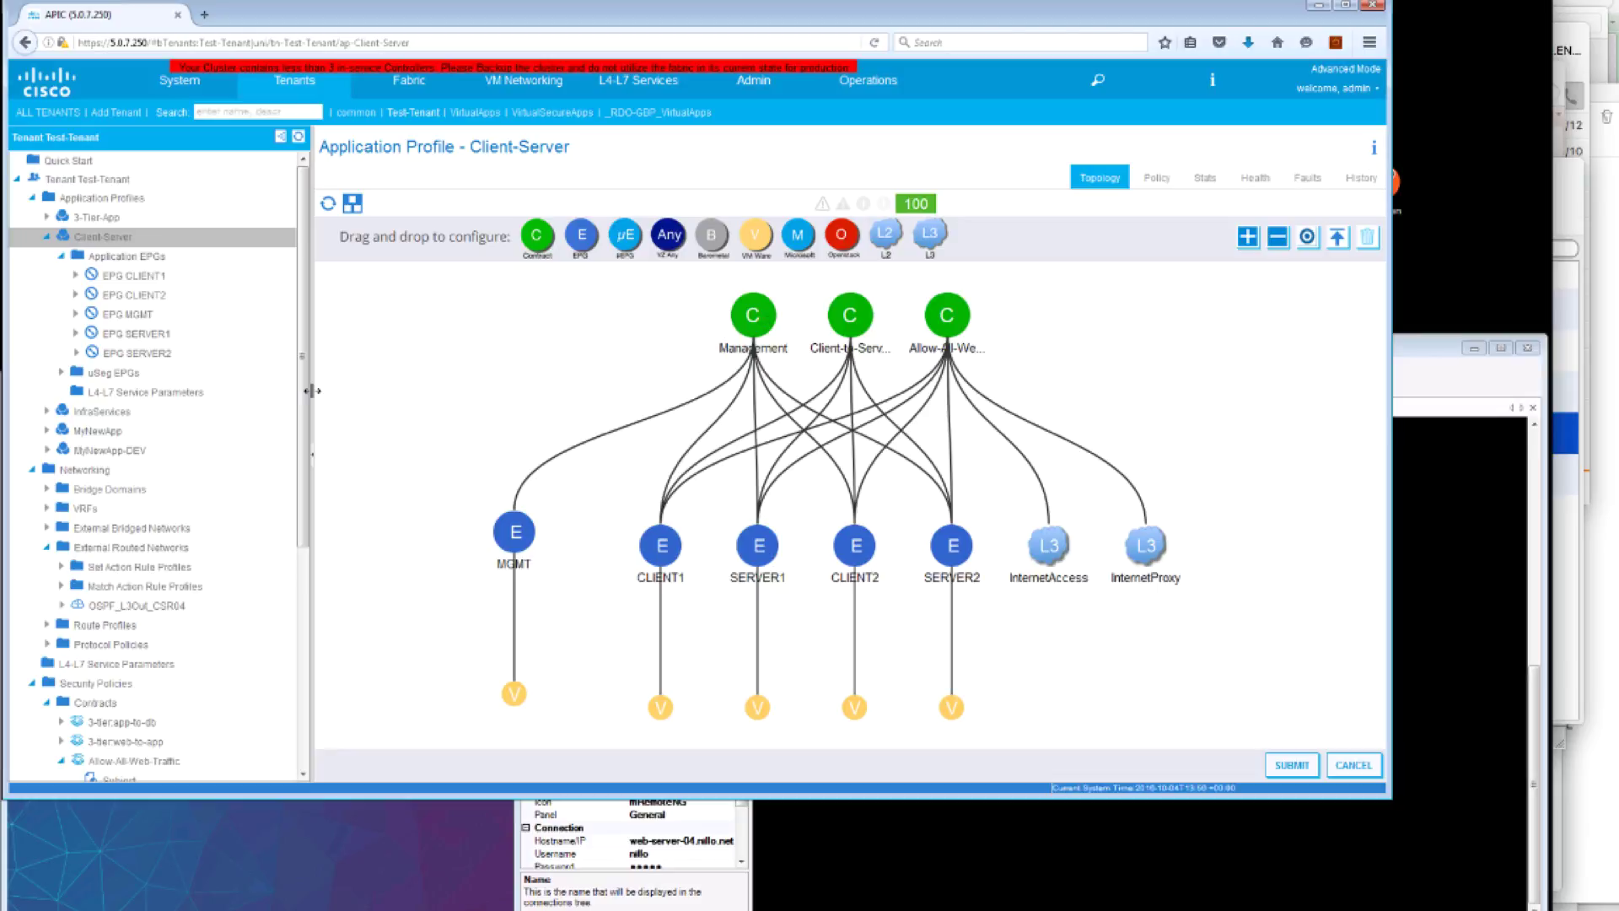
scroll(297, 496, "down", 1)
scroll(297, 496, "down", 6)
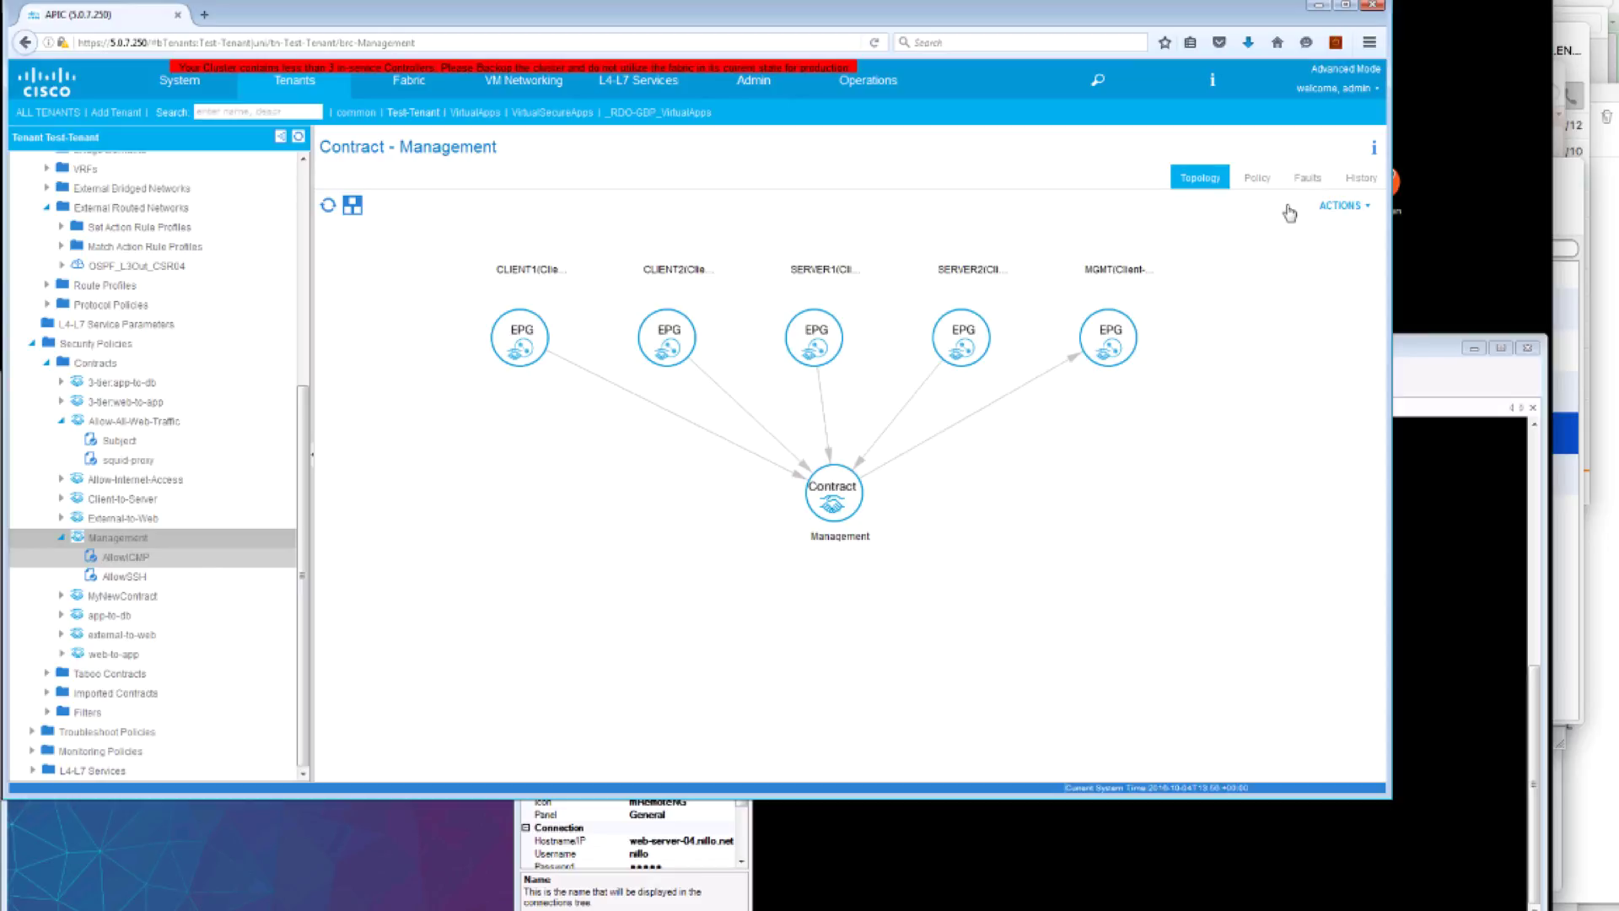
Step: Check the Label tabs of AllowICMP (MONITOR) and AllowSSH (ANSIBLE), then scroll the tree back up
left_click(1362, 210)
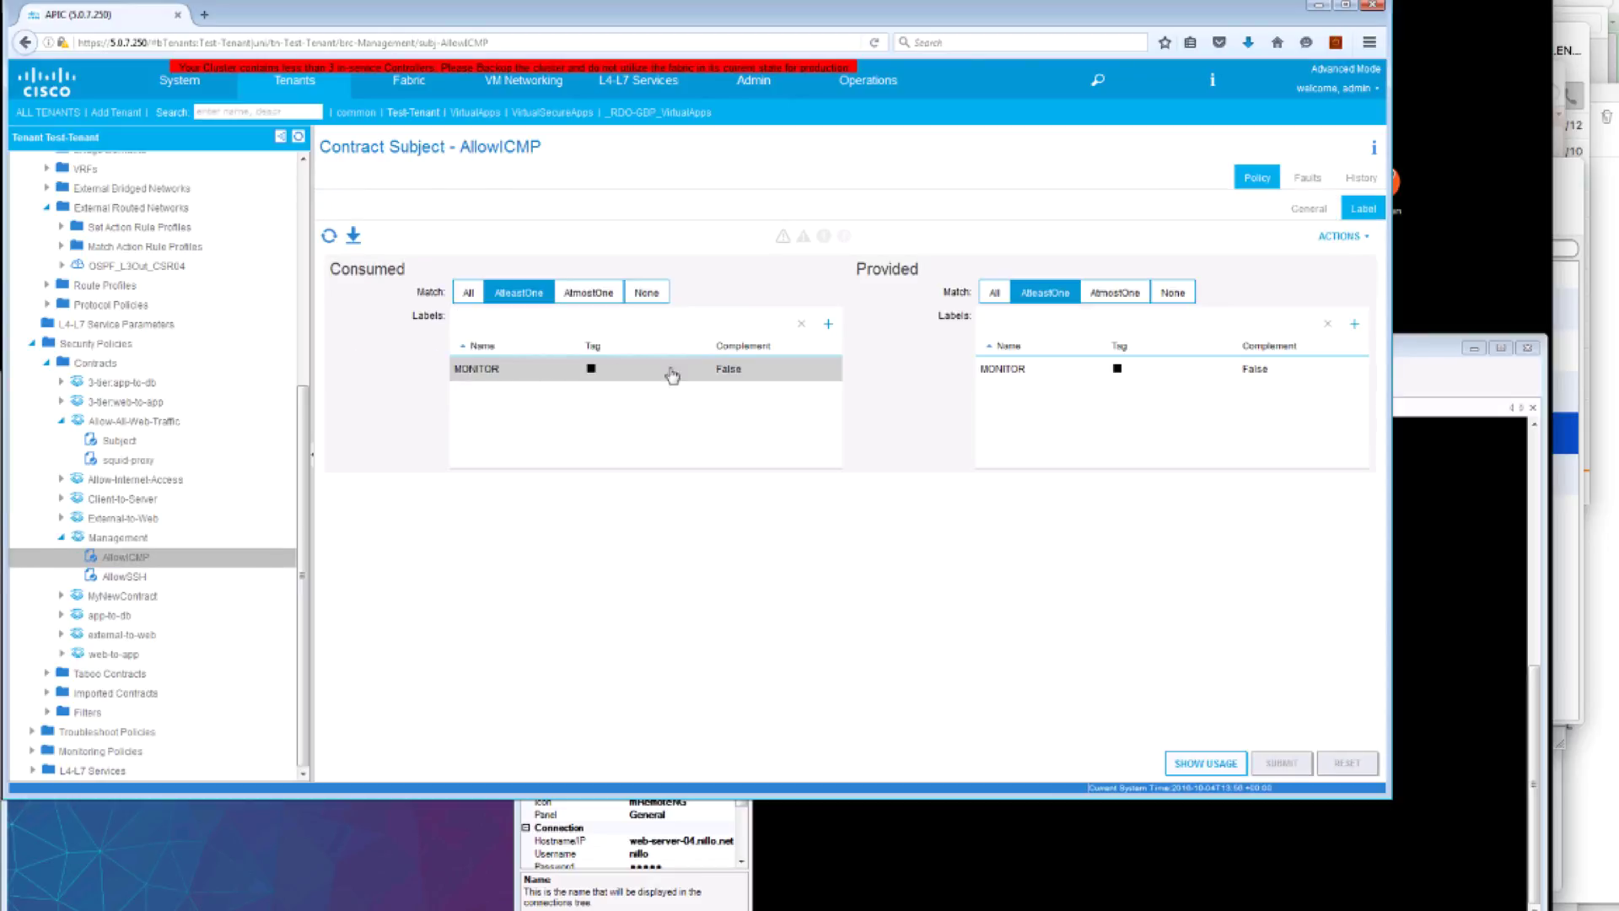
left_click(158, 579)
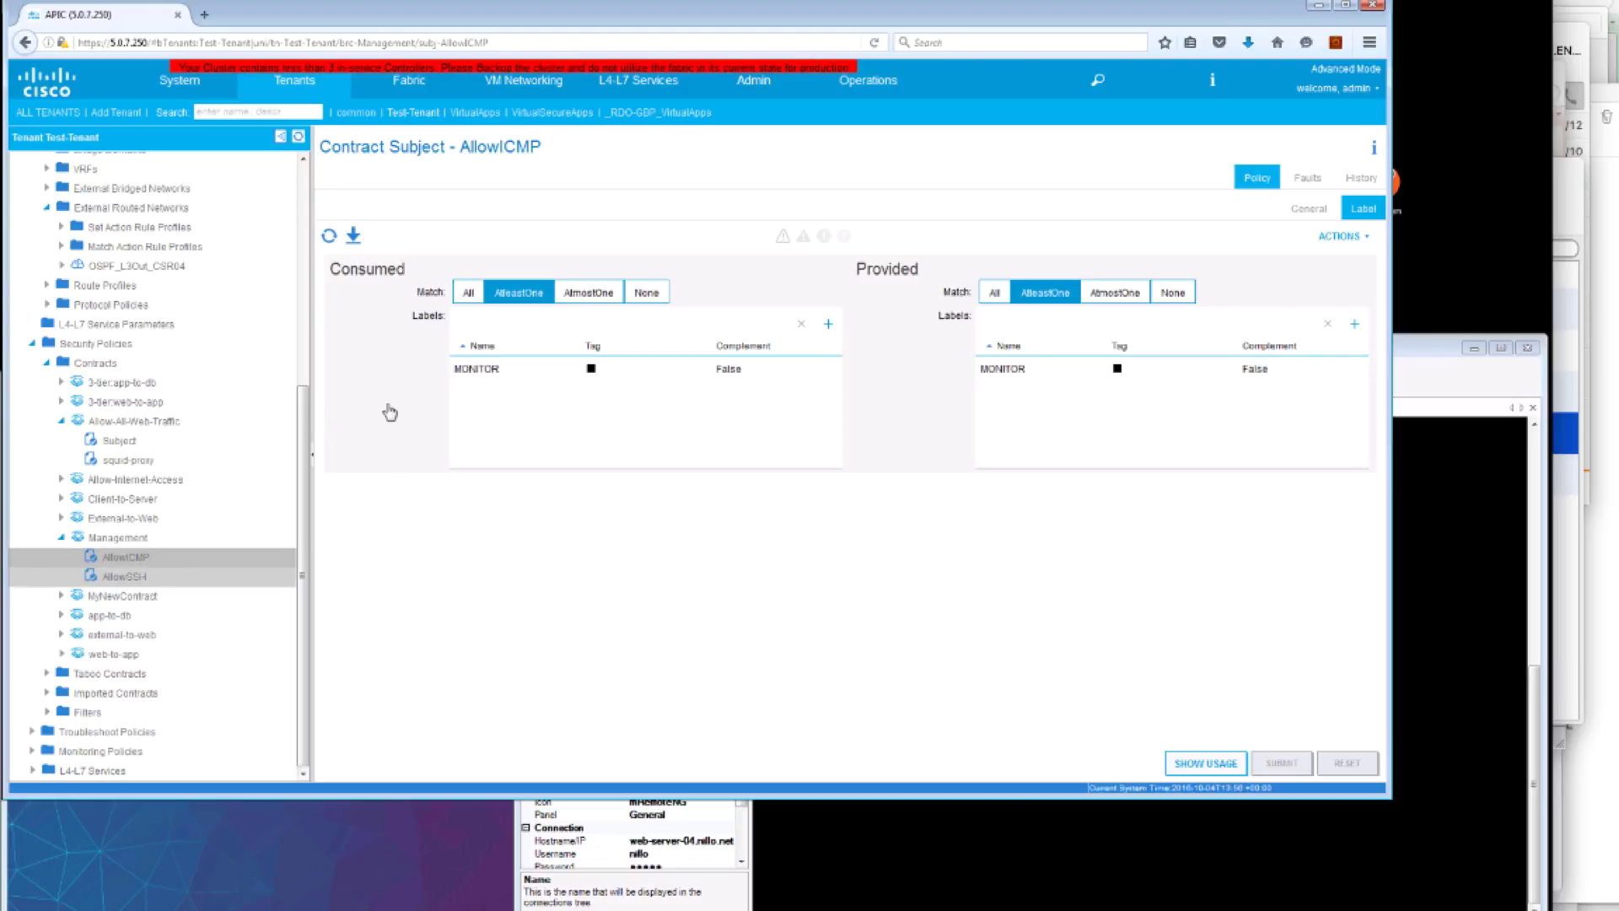
left_click(1357, 212)
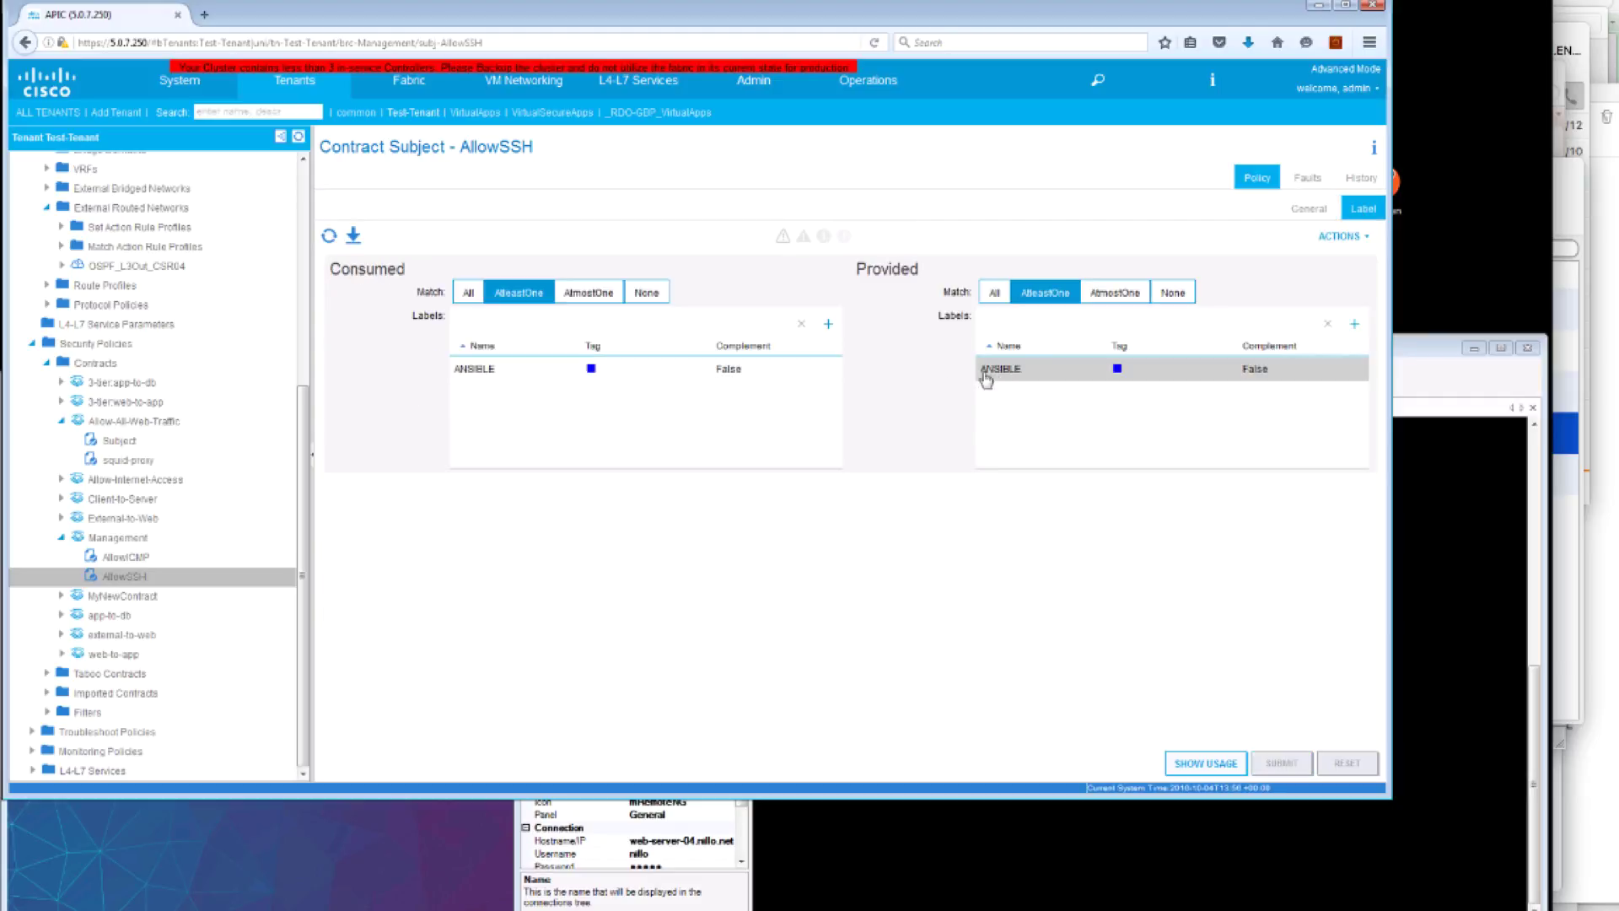
scroll(309, 324, "up", 2)
scroll(310, 324, "up", 10)
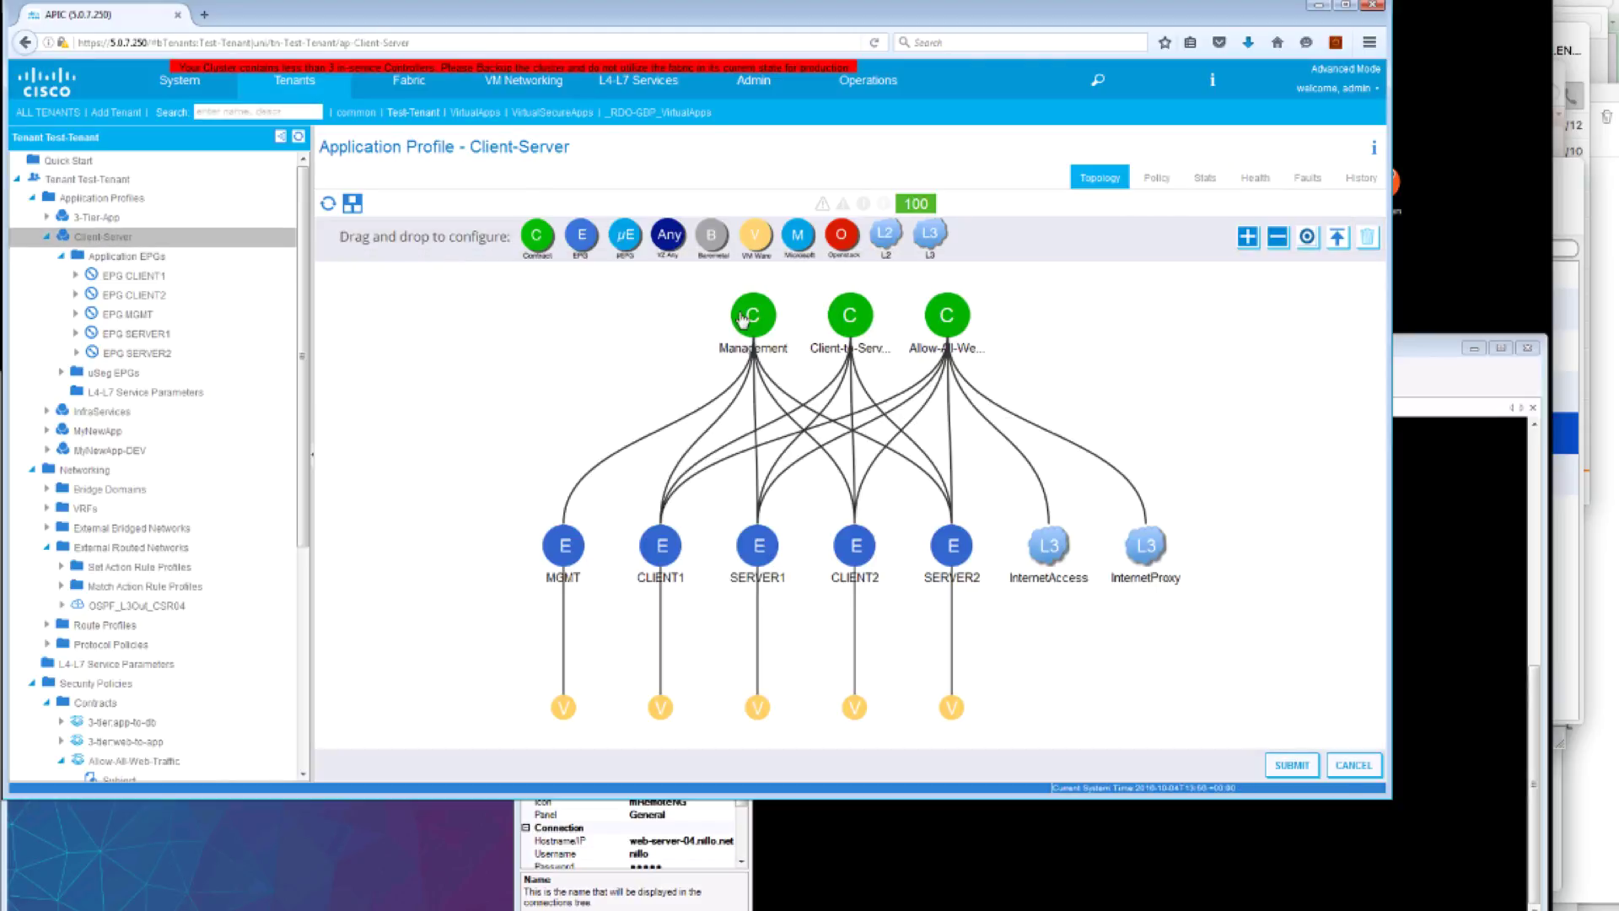
mouse_move(742, 319)
mouse_move(656, 560)
mouse_move(743, 560)
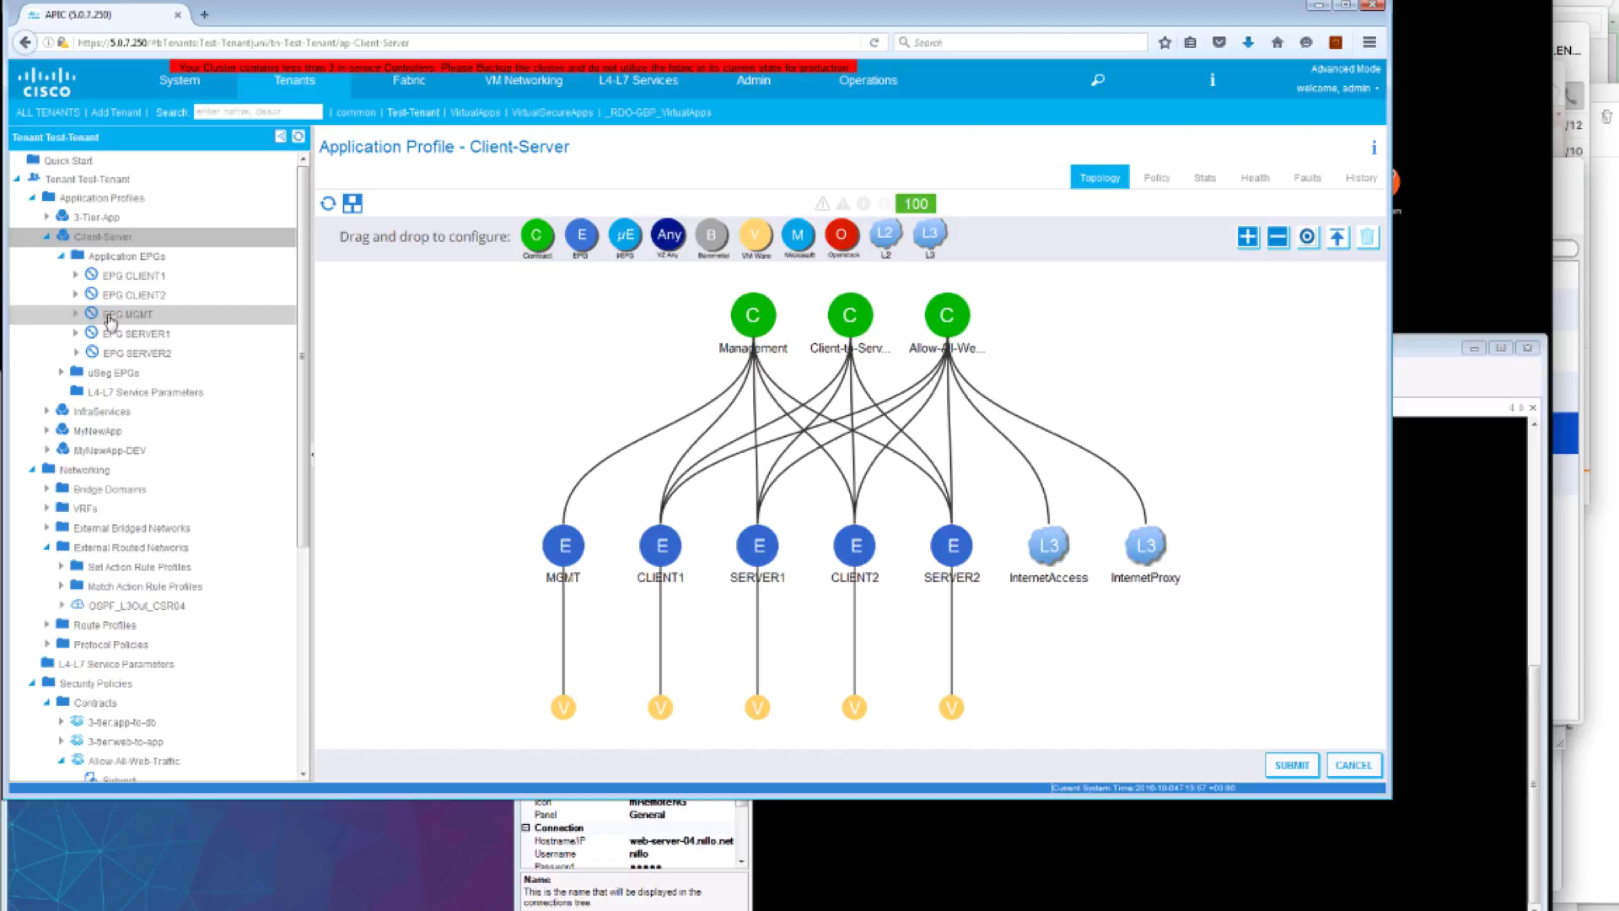
Step: Compare the Subject Labels tabs of EPG MGMT (consumed MONITOR), CLIENT1 and SERVER1
left_click(110, 320)
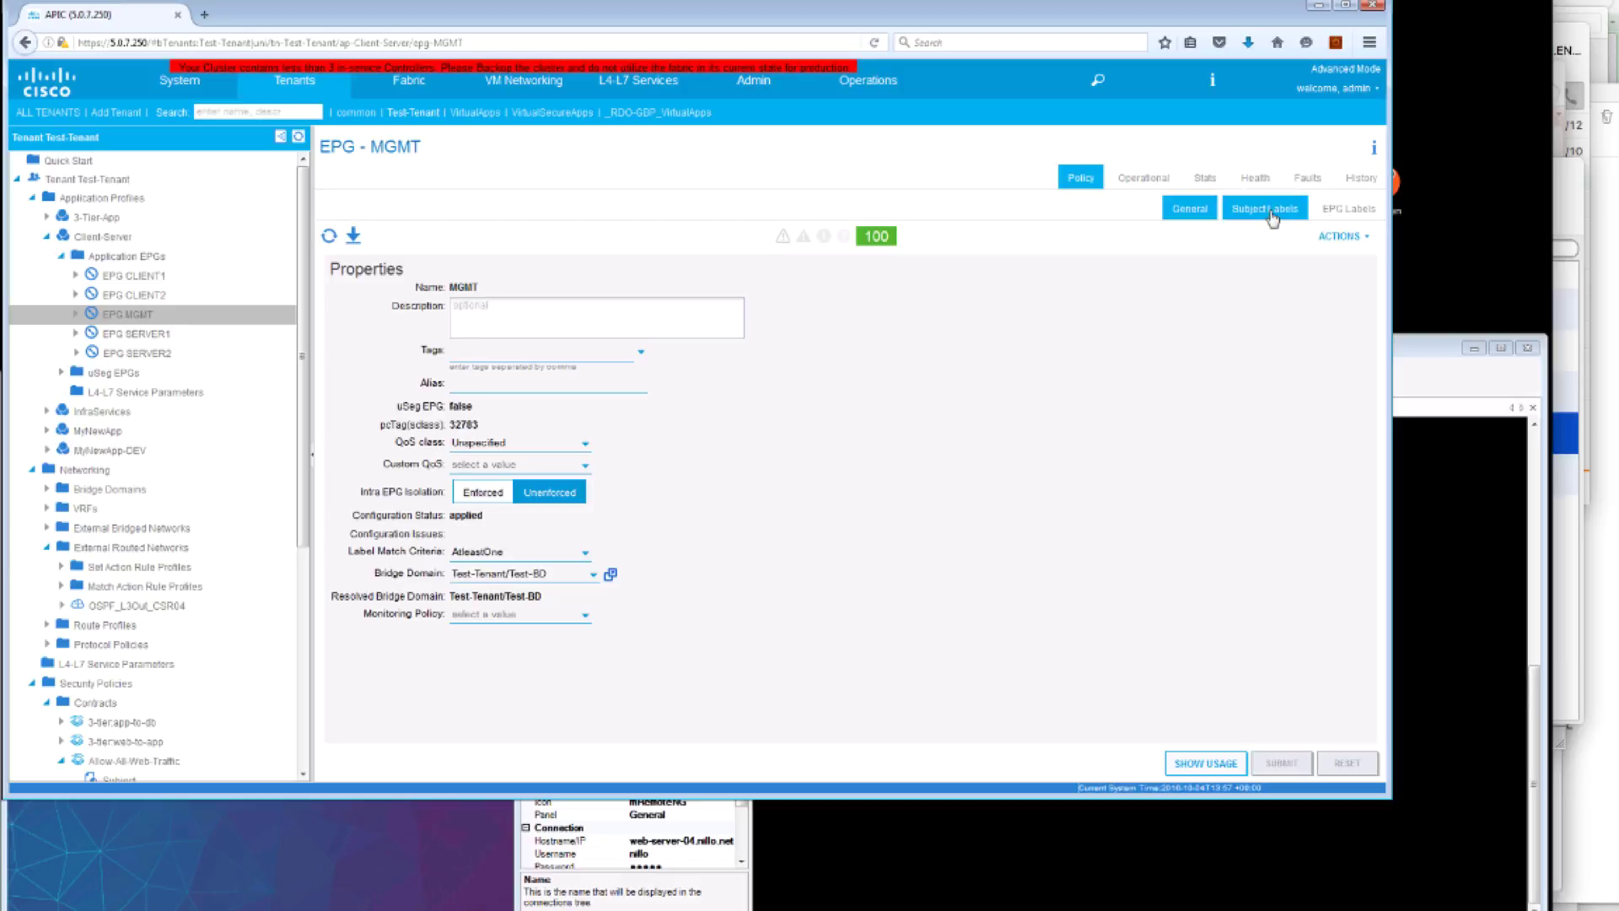
left_click(1273, 217)
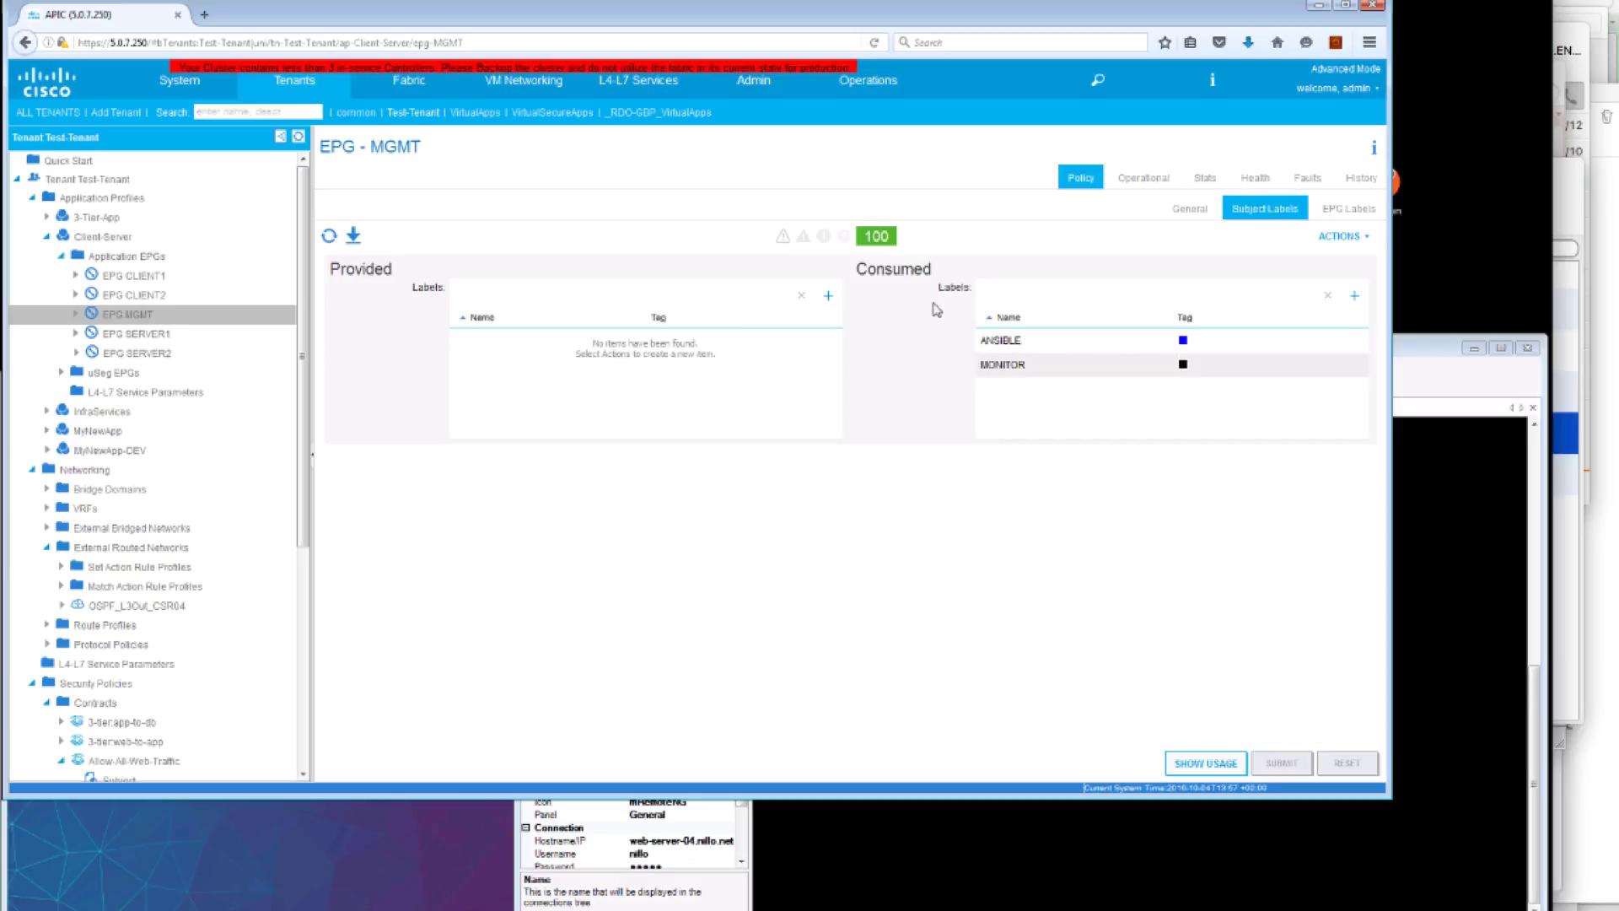
left_click(1002, 365)
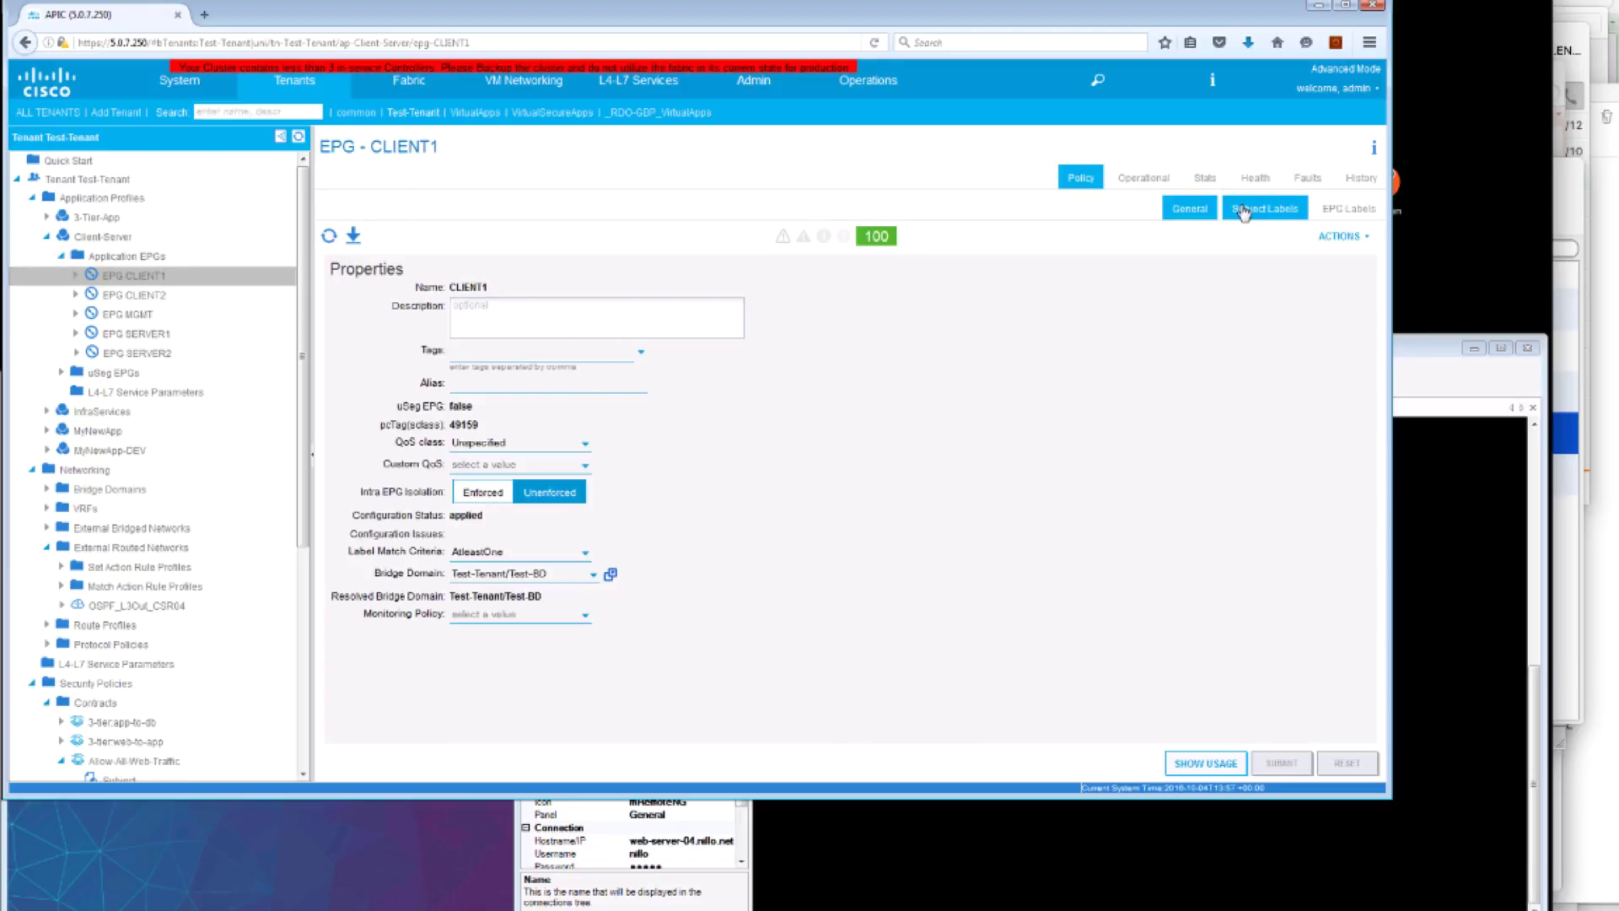
left_click(1244, 211)
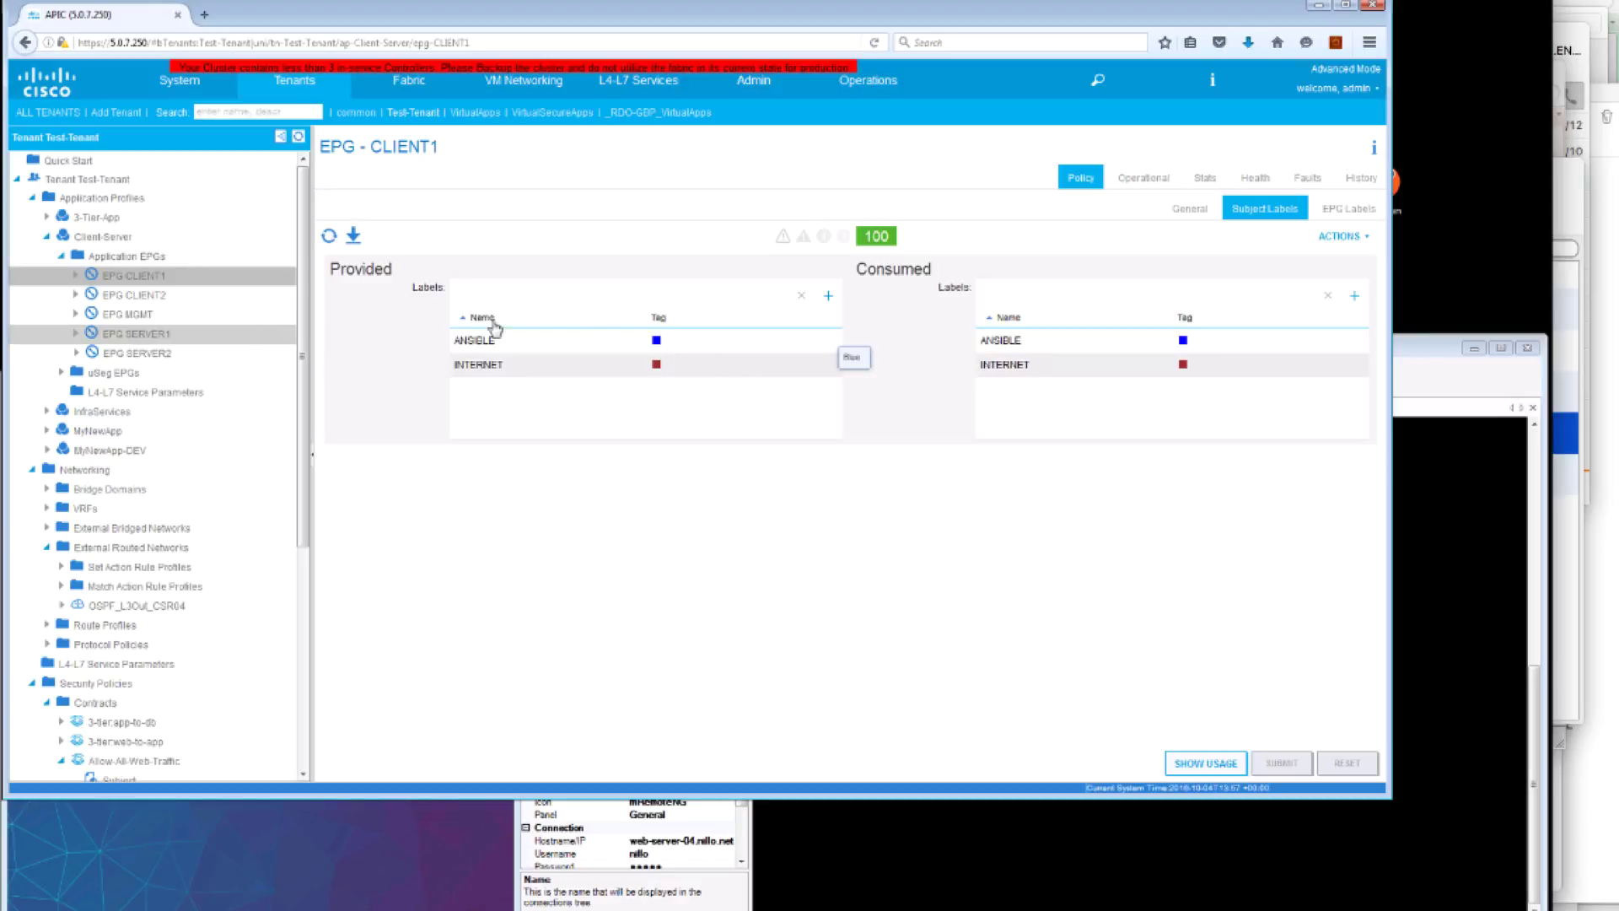
left_click(1250, 211)
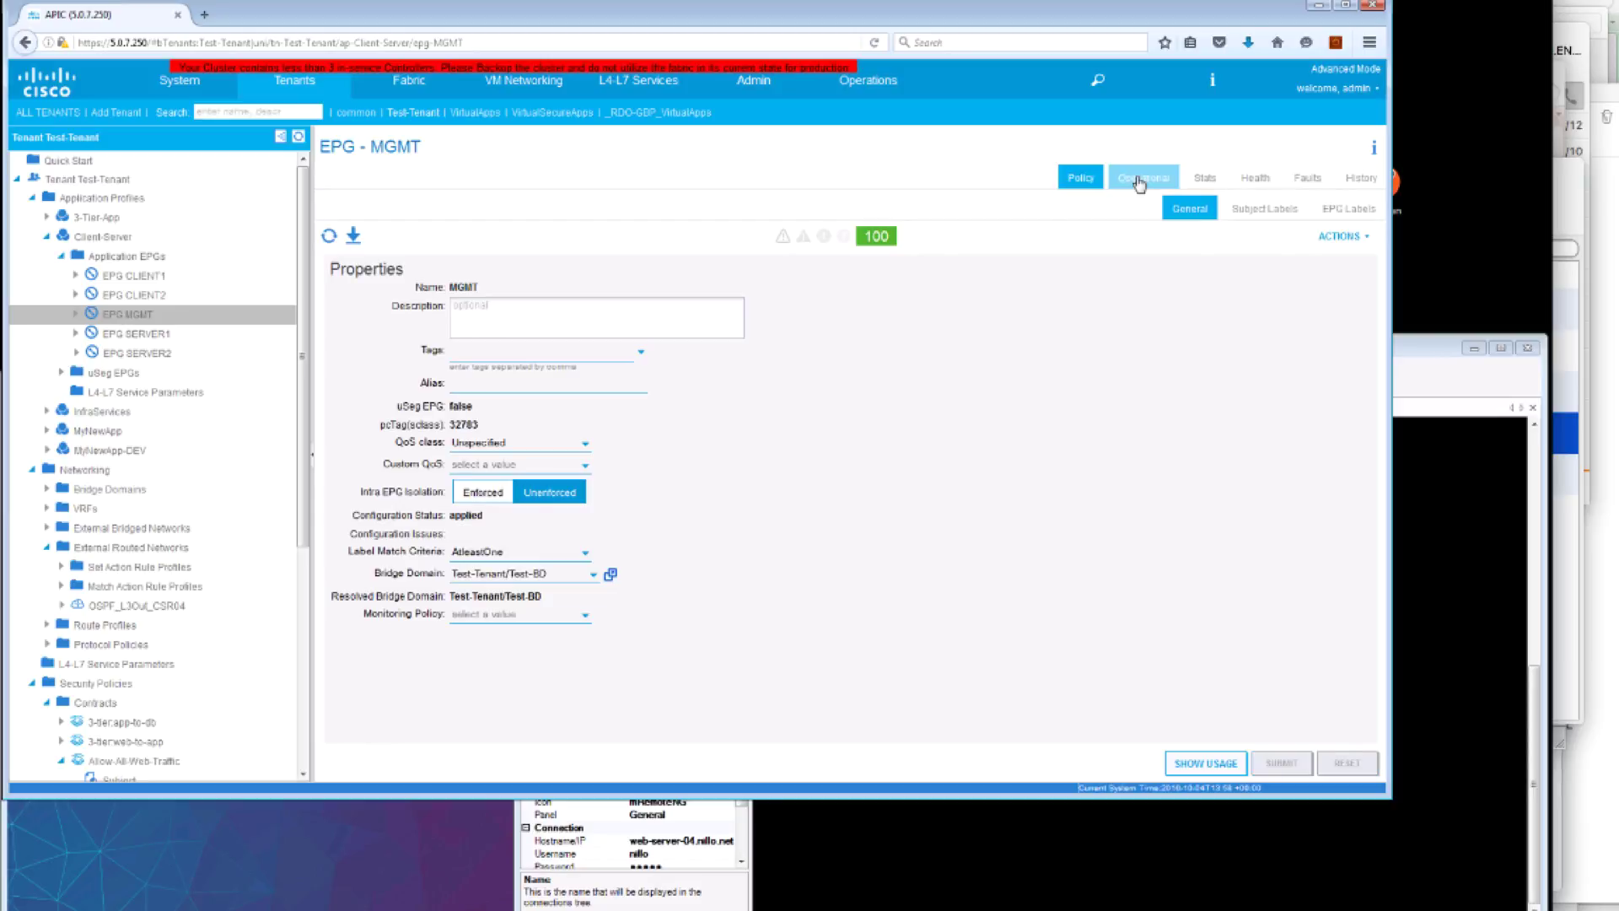
Step: View EPG MGMT's Operational > Contracts To EPG traffic, then bring up the web-server-04 terminal
left_click(1139, 179)
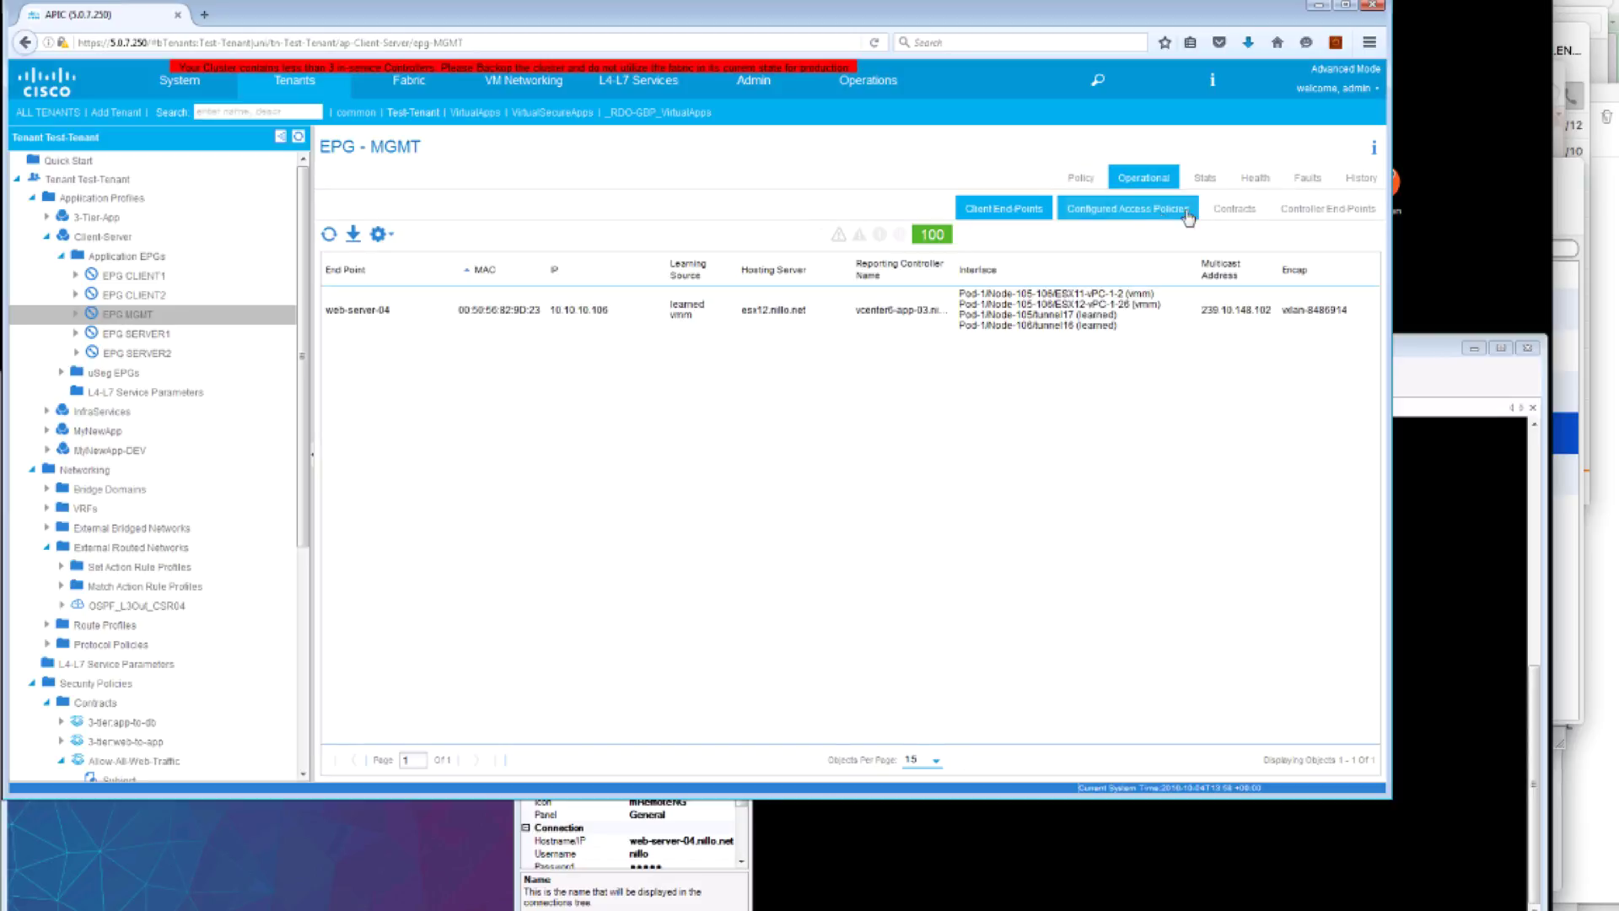
left_click(1227, 208)
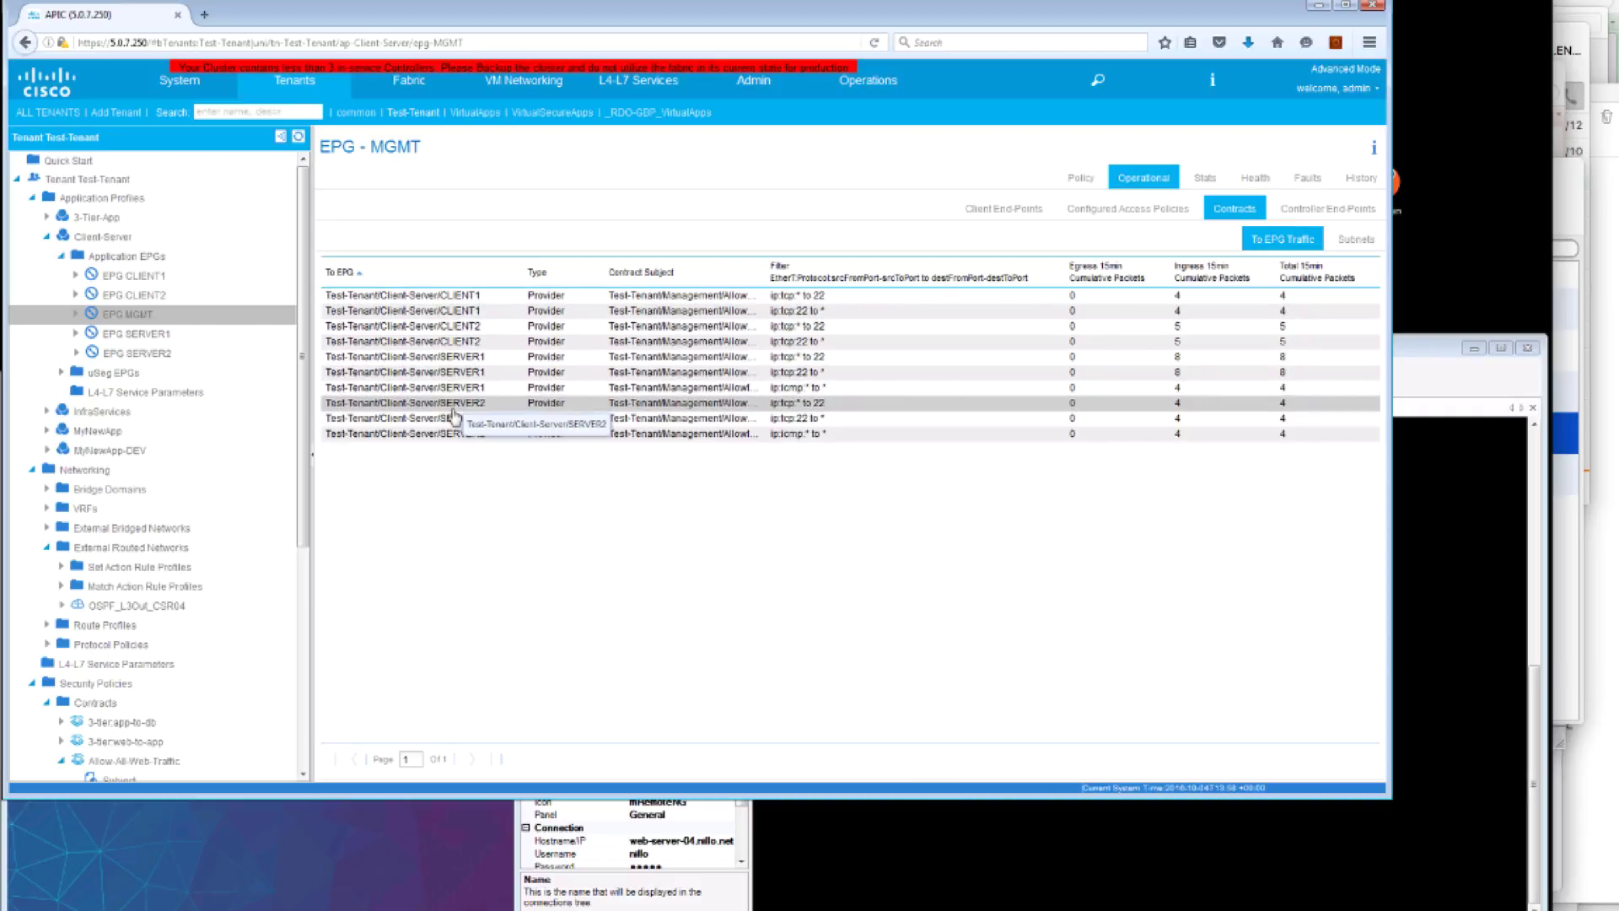
left_click(1404, 360)
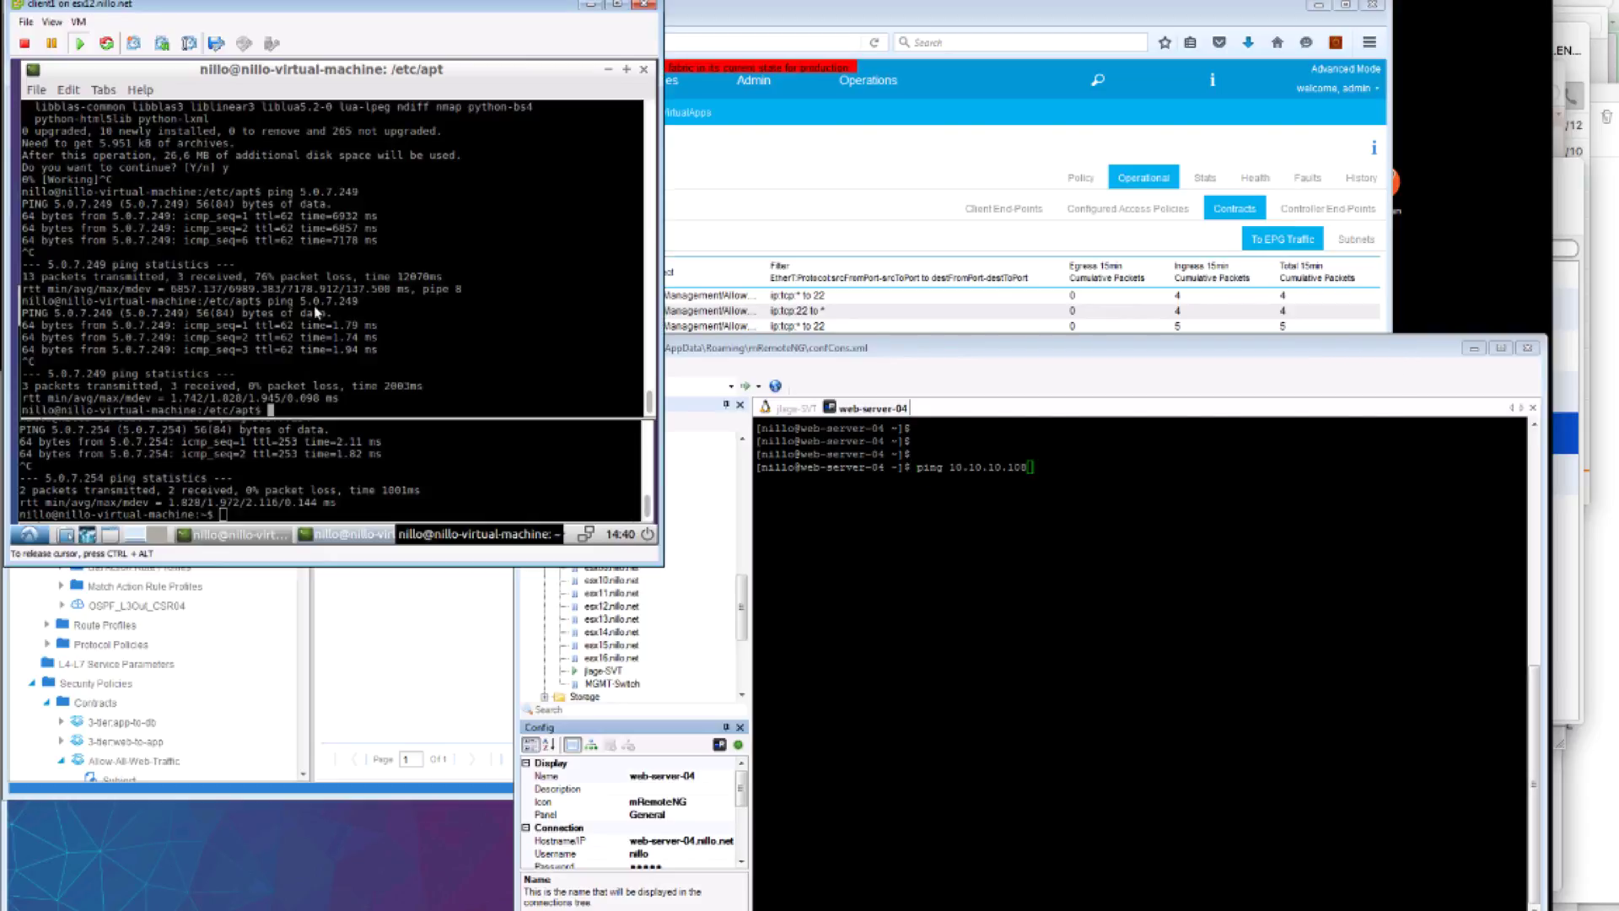
Step: List interfaces with ip a, copy 10.10.10.108 and confirm its ping gets no reply
type("ip a")
key("Return")
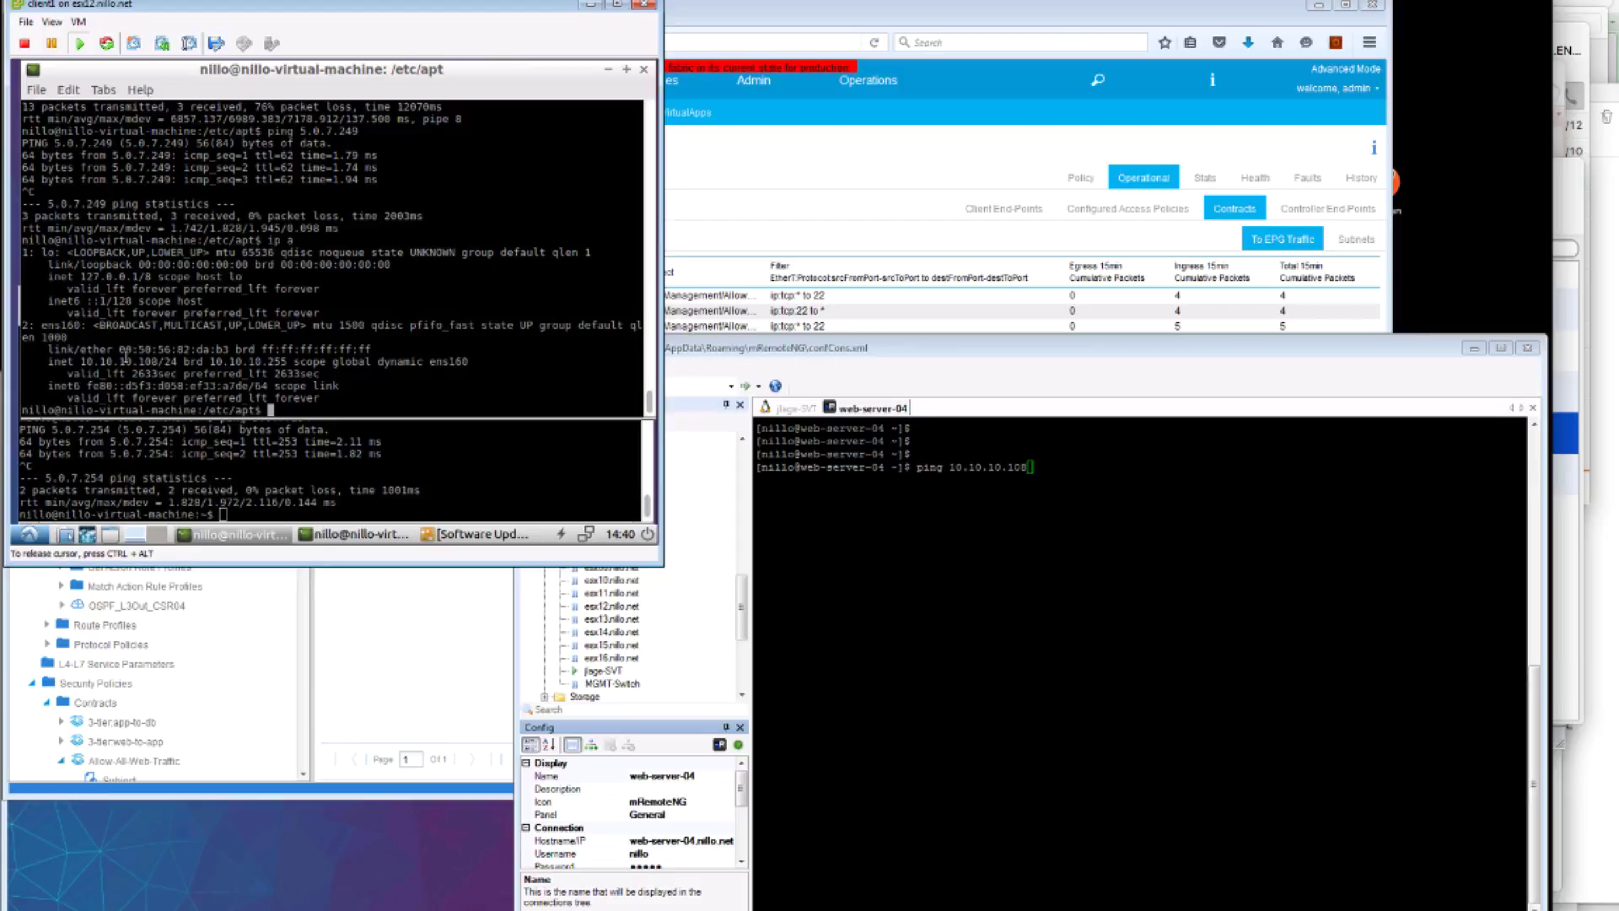
double_click(125, 361)
key("Return")
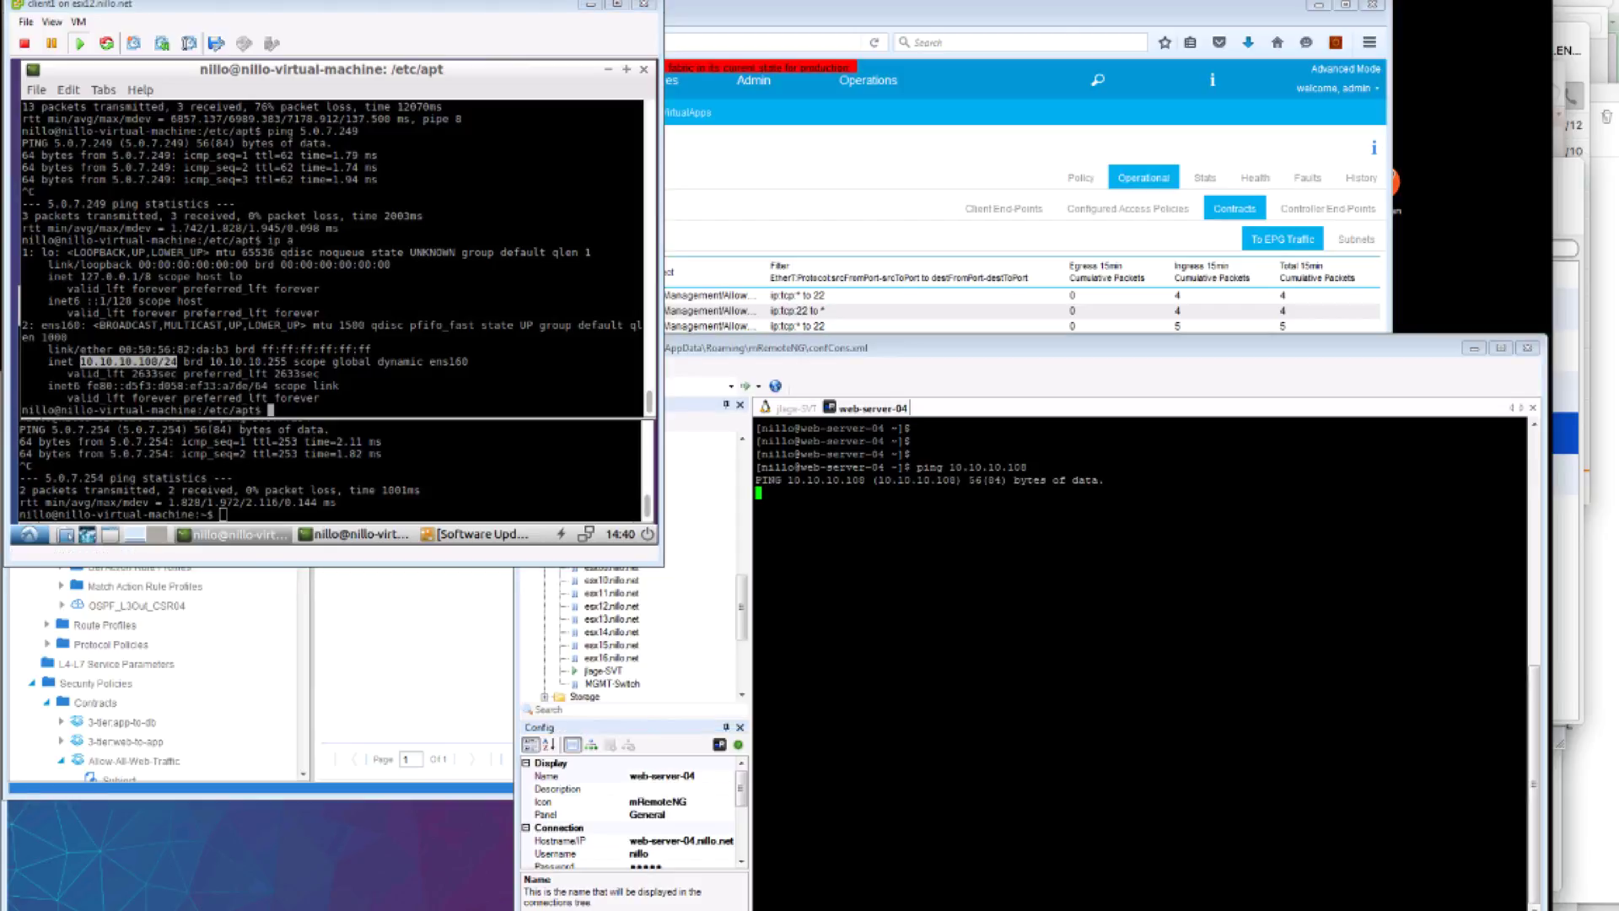
key("ctrl+c")
Step: Ping 10.10.10.109, .110 and .111, confirming .109 and .110 reply while .111 fails
key("Up")
key("BackSpace")
type("9")
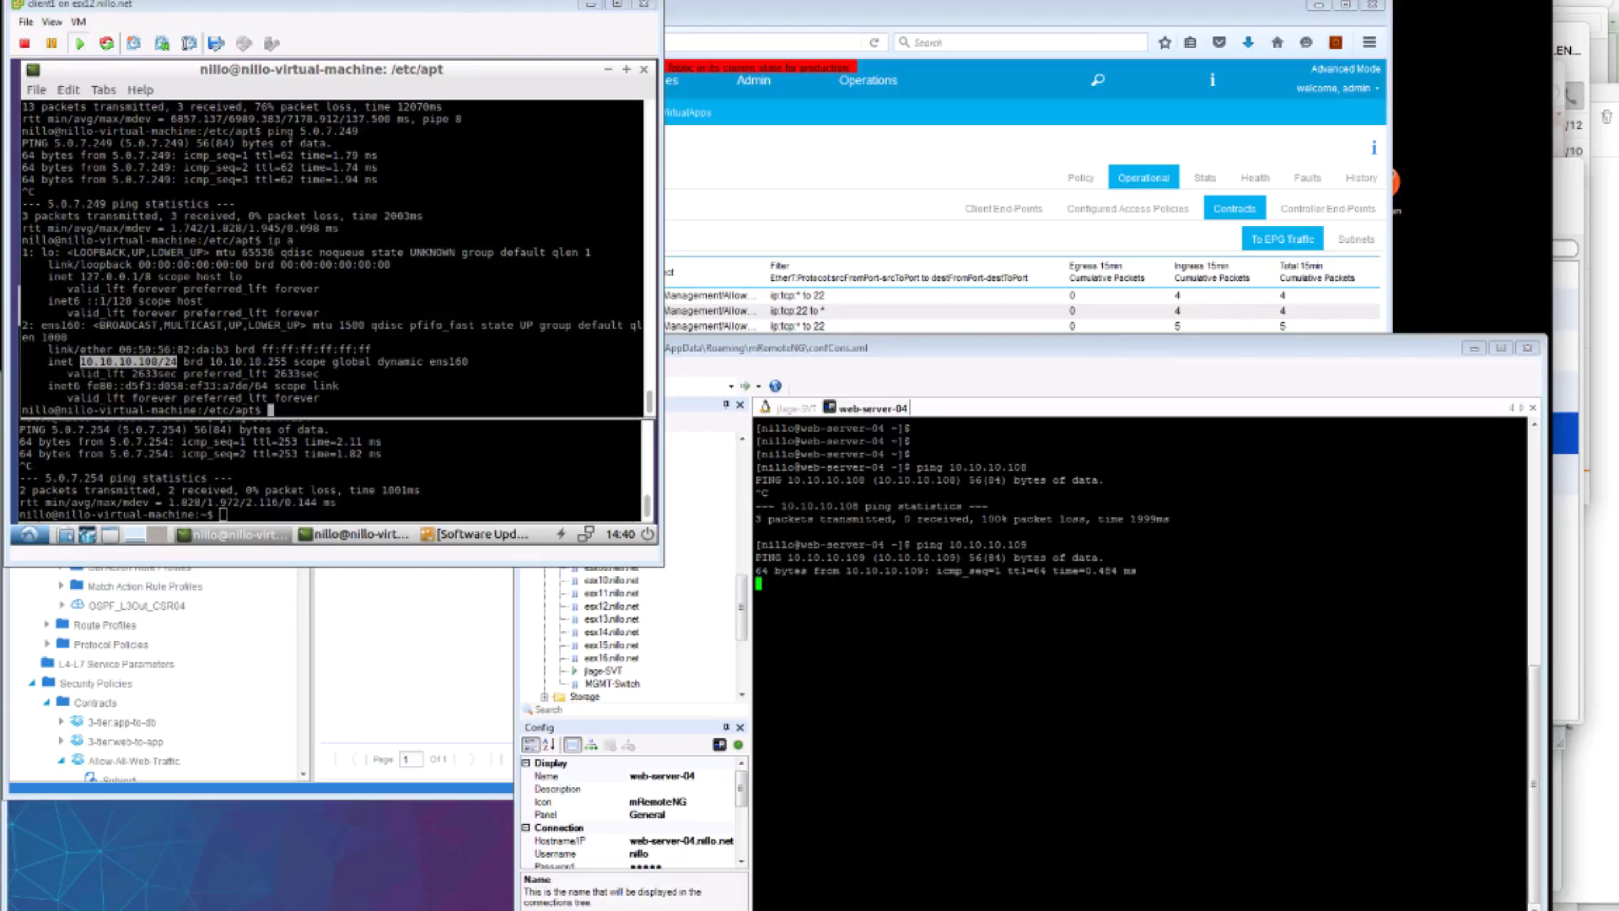
key("ctrl+c")
key("Up")
key("BackSpace")
key("BackSpace")
type("10")
key("Return")
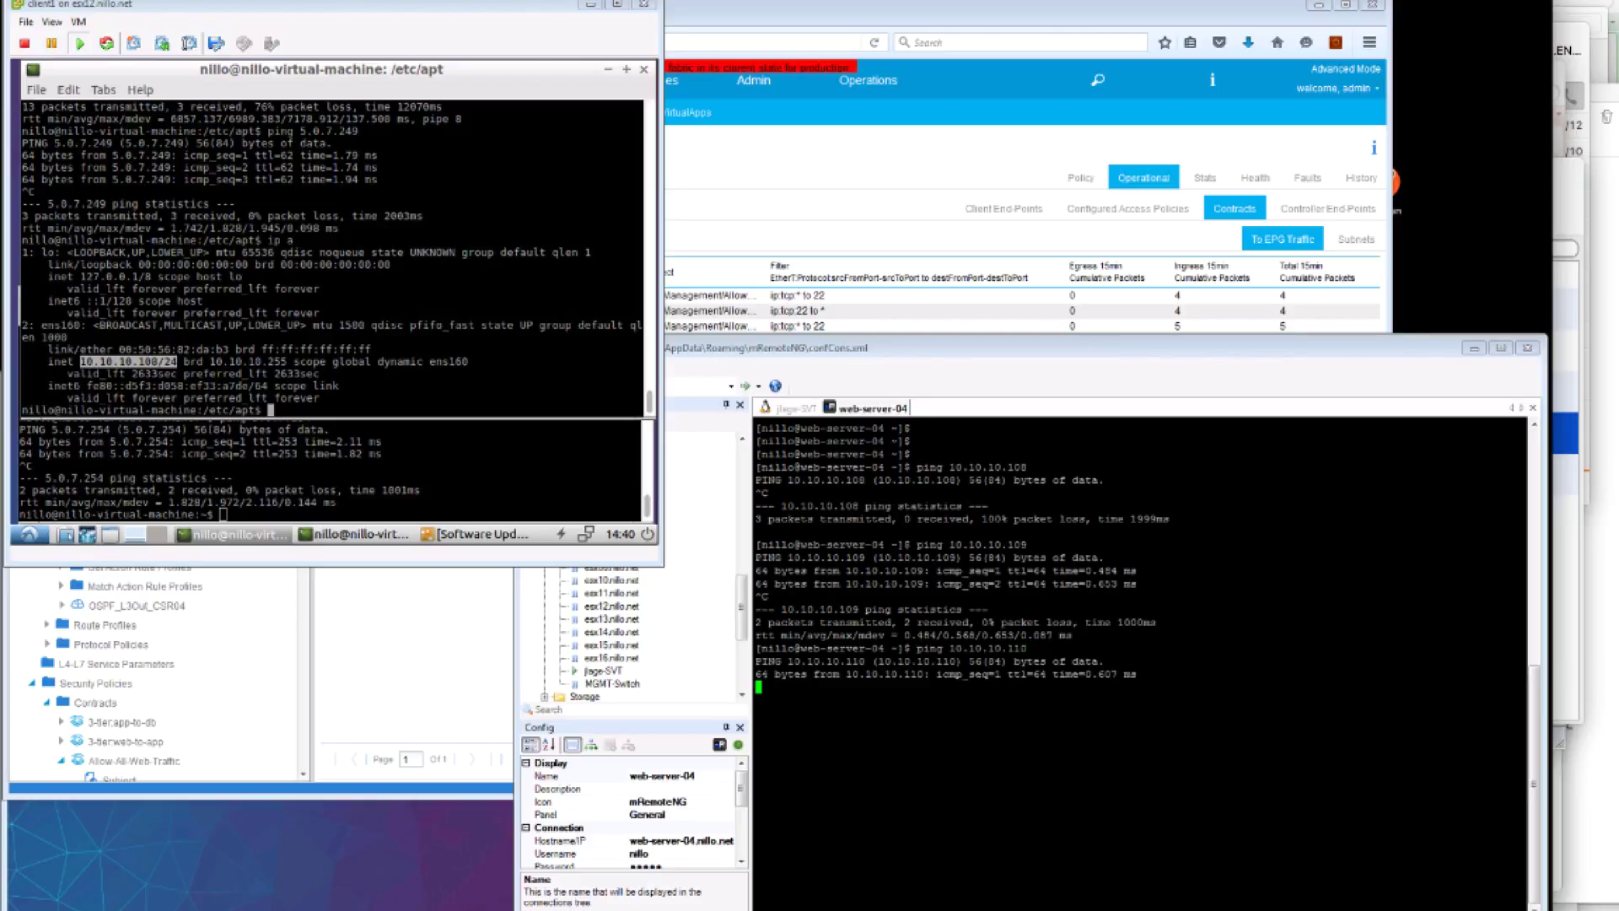
key("ctrl+c")
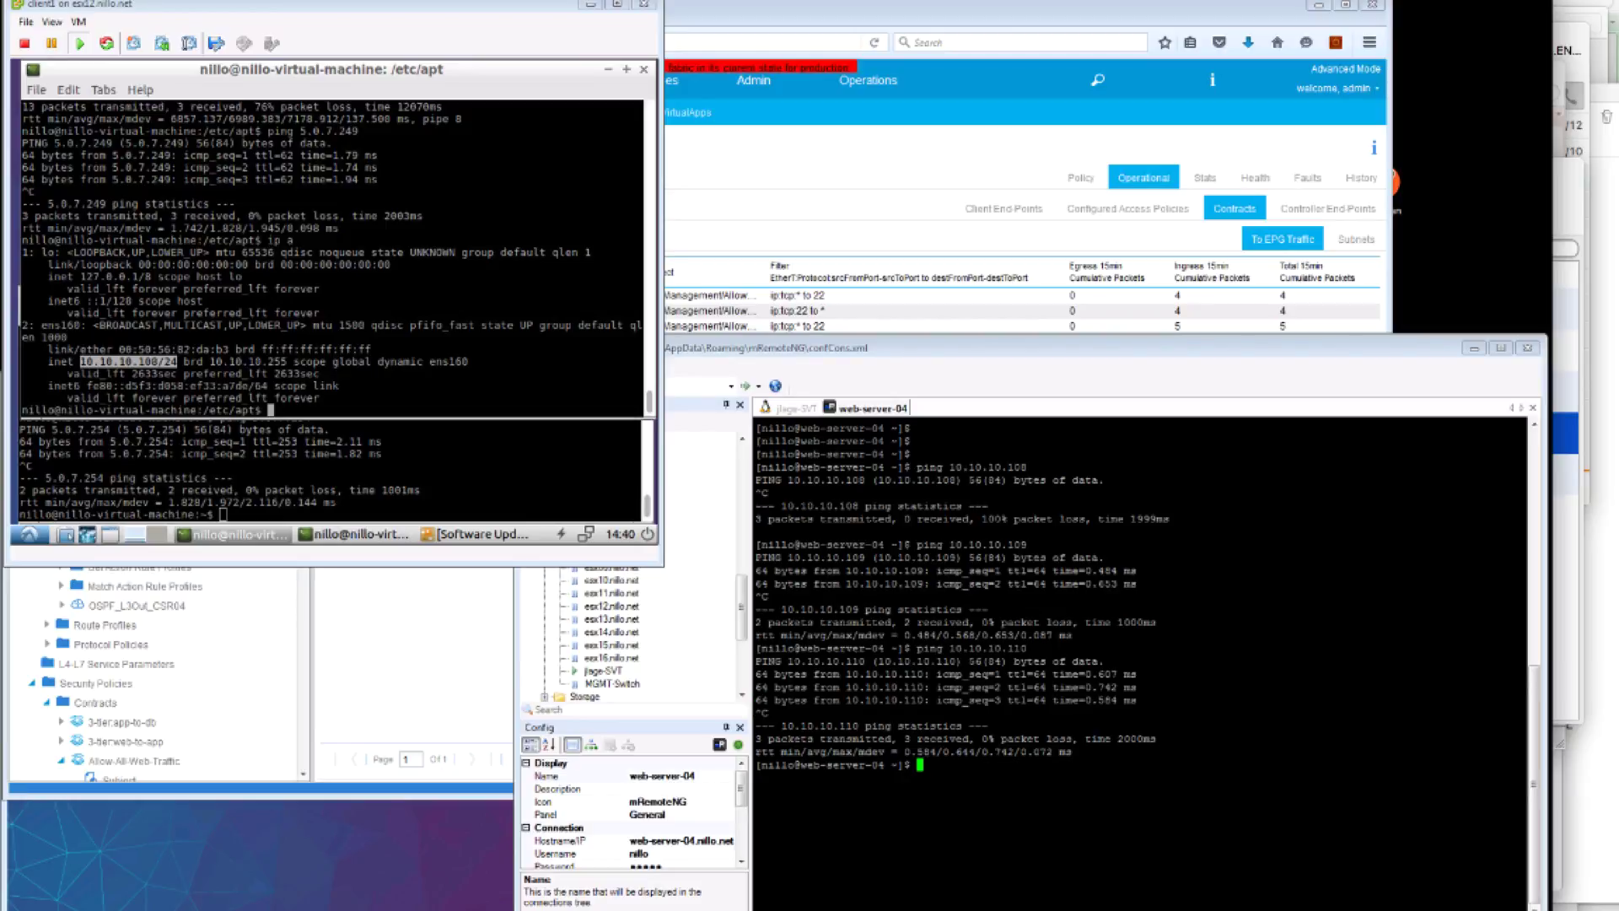
key("Up")
key("BackSpace")
type("10.10.10.111")
key("Return")
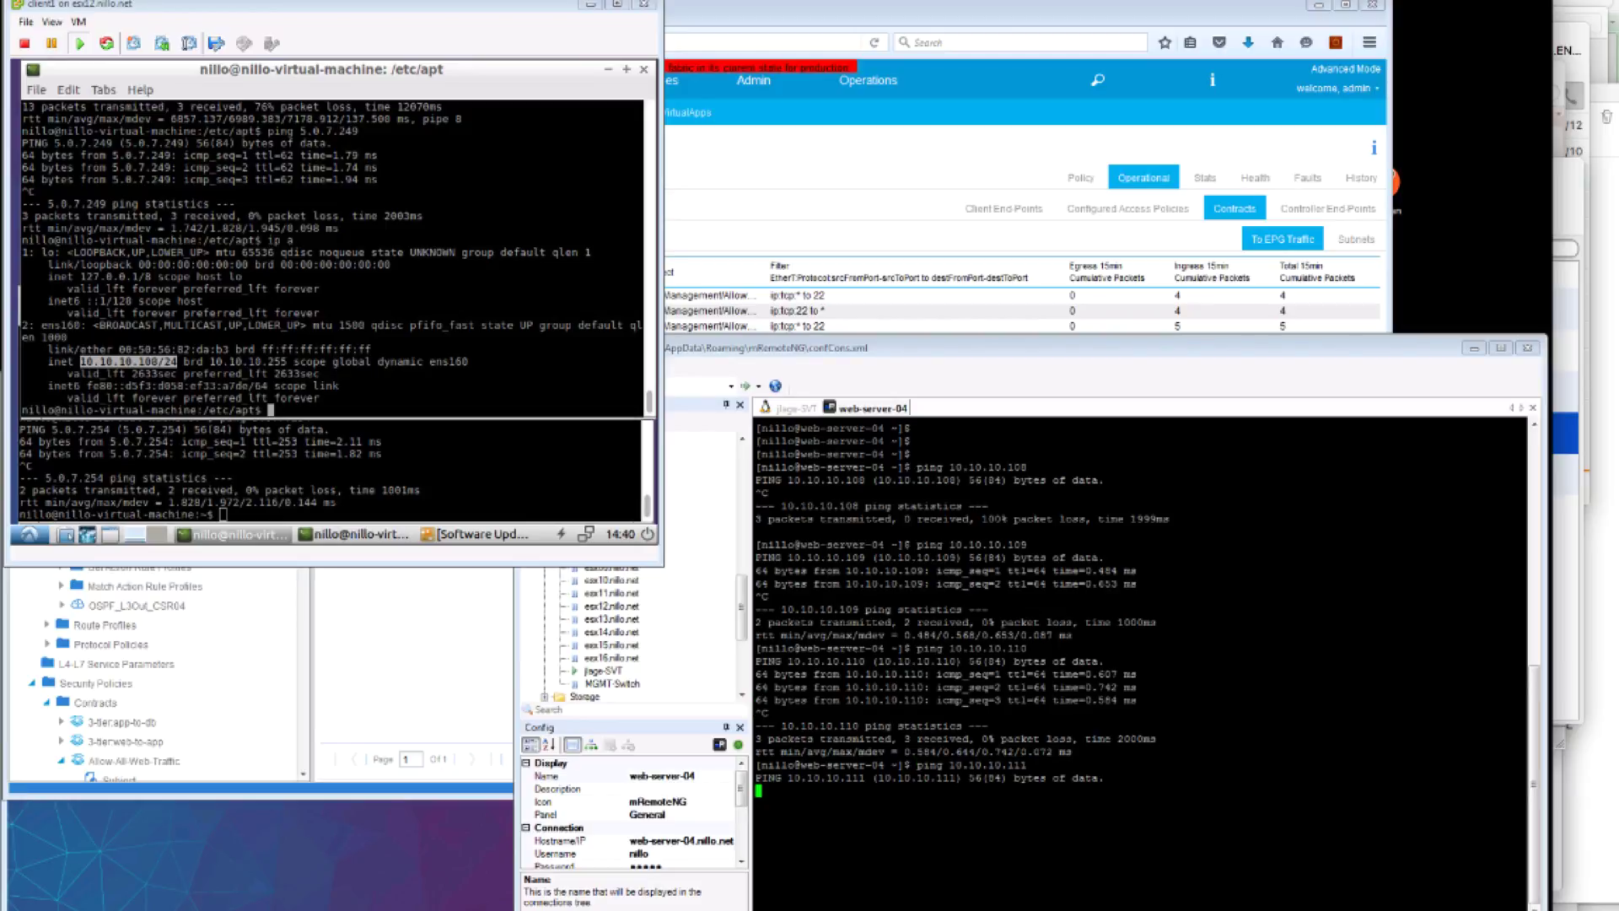
key("ctrl+c")
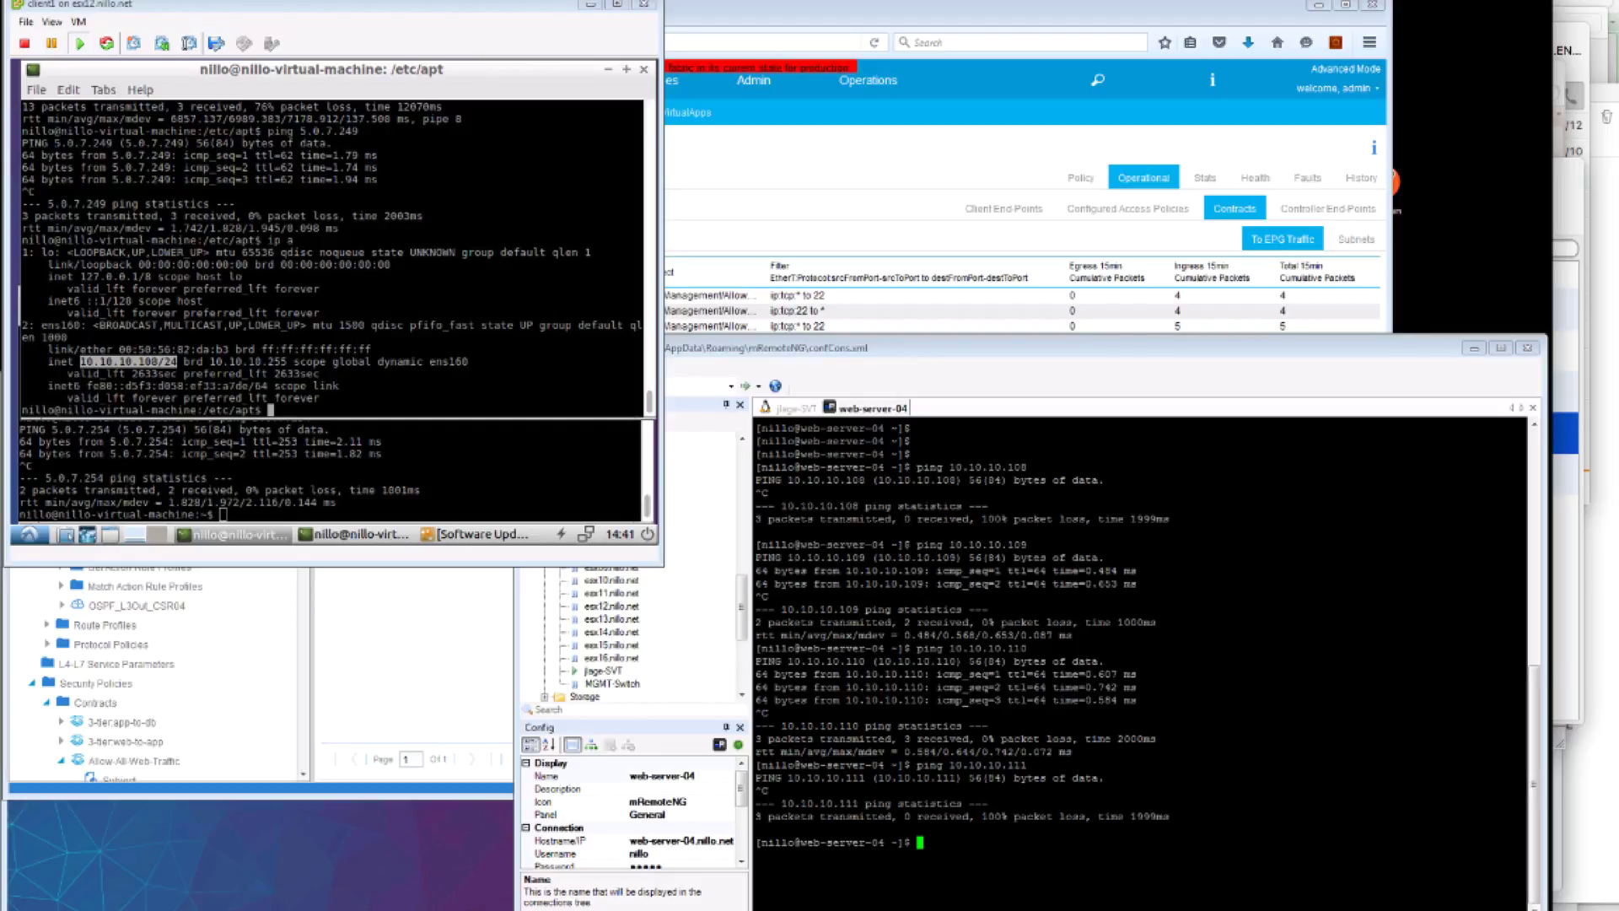
Step: Scan 10.10.10.108 with nmap -Pn, finding the host up with 22/tcp closed
type("nmap -Pn 10.10.10.108")
key("Return")
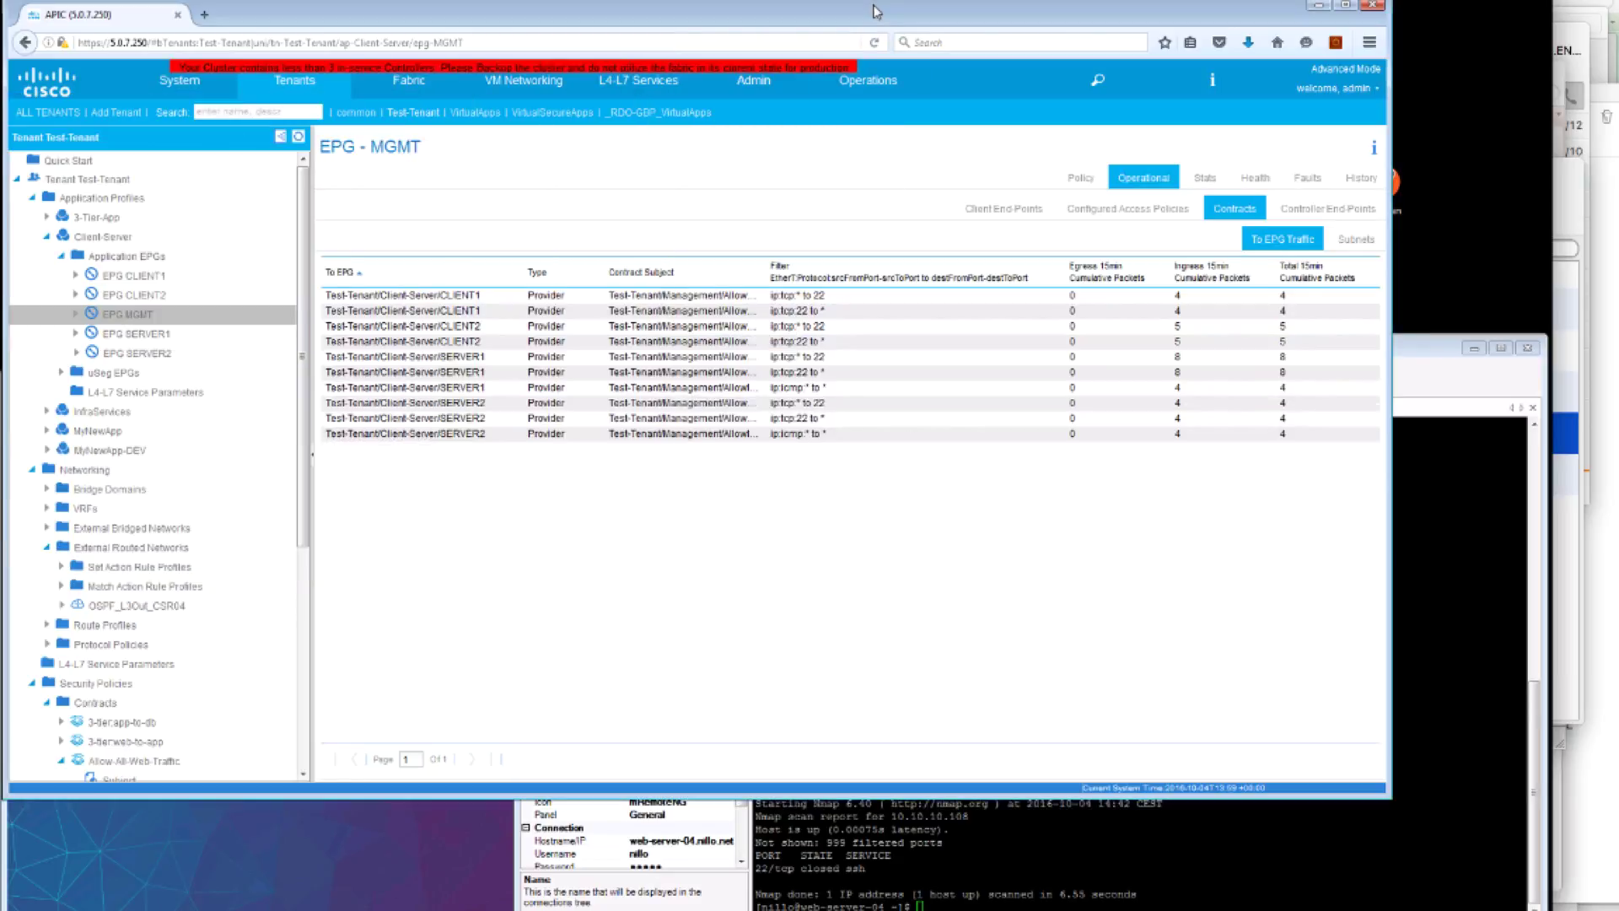
left_click(877, 13)
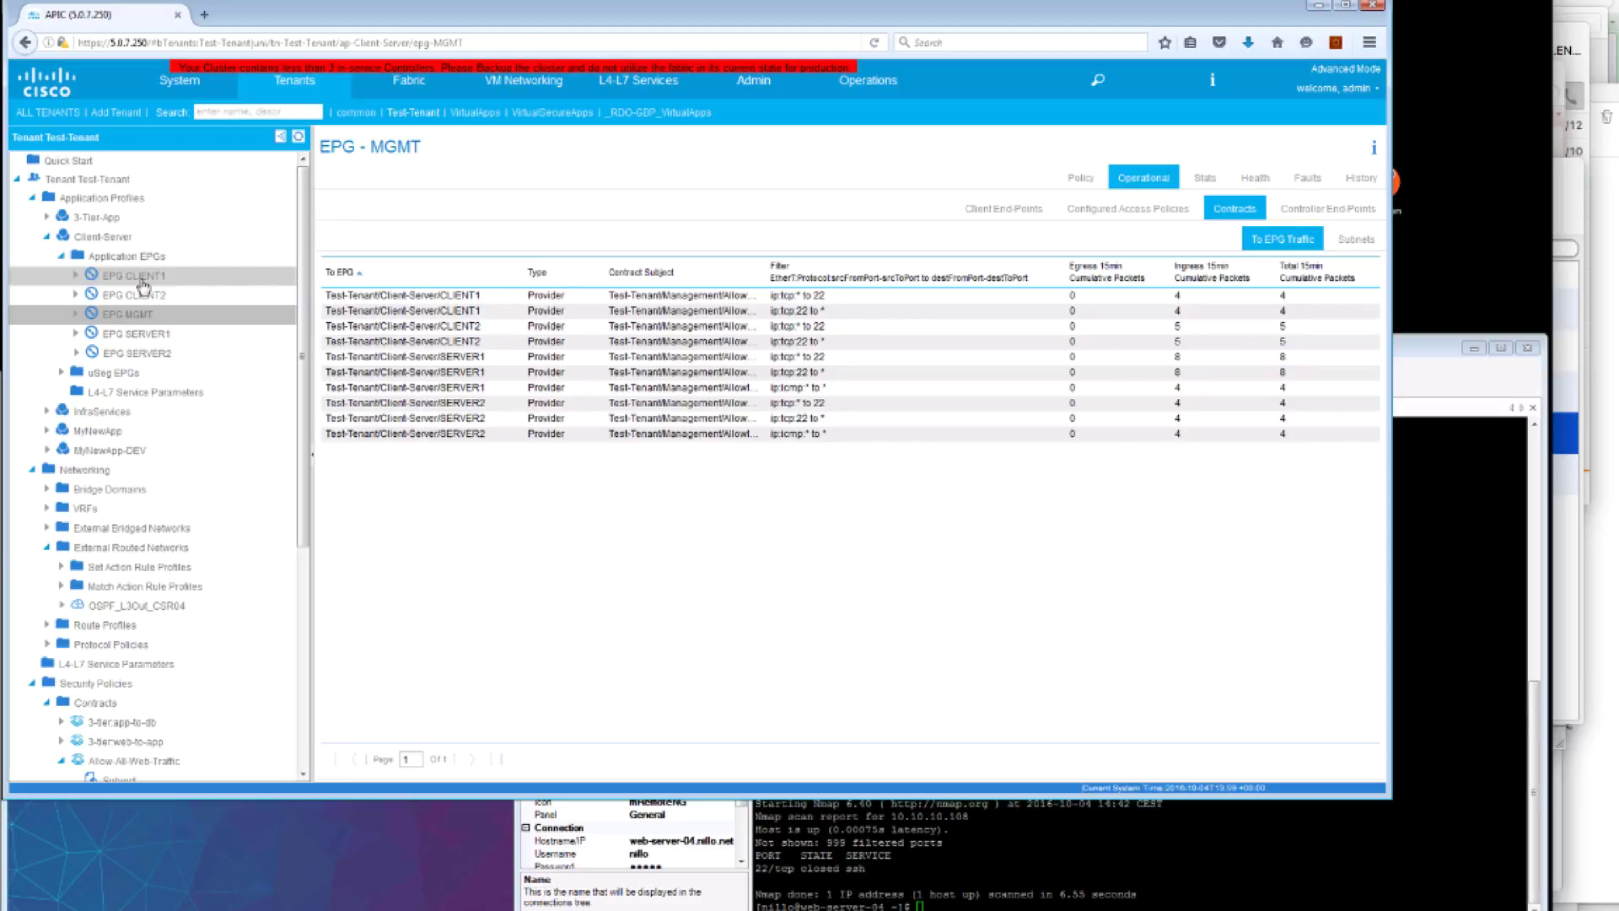
Step: In EPG CLIENT1's Subject Labels tab, add a provided MONITOR label and update it
left_click(172, 285)
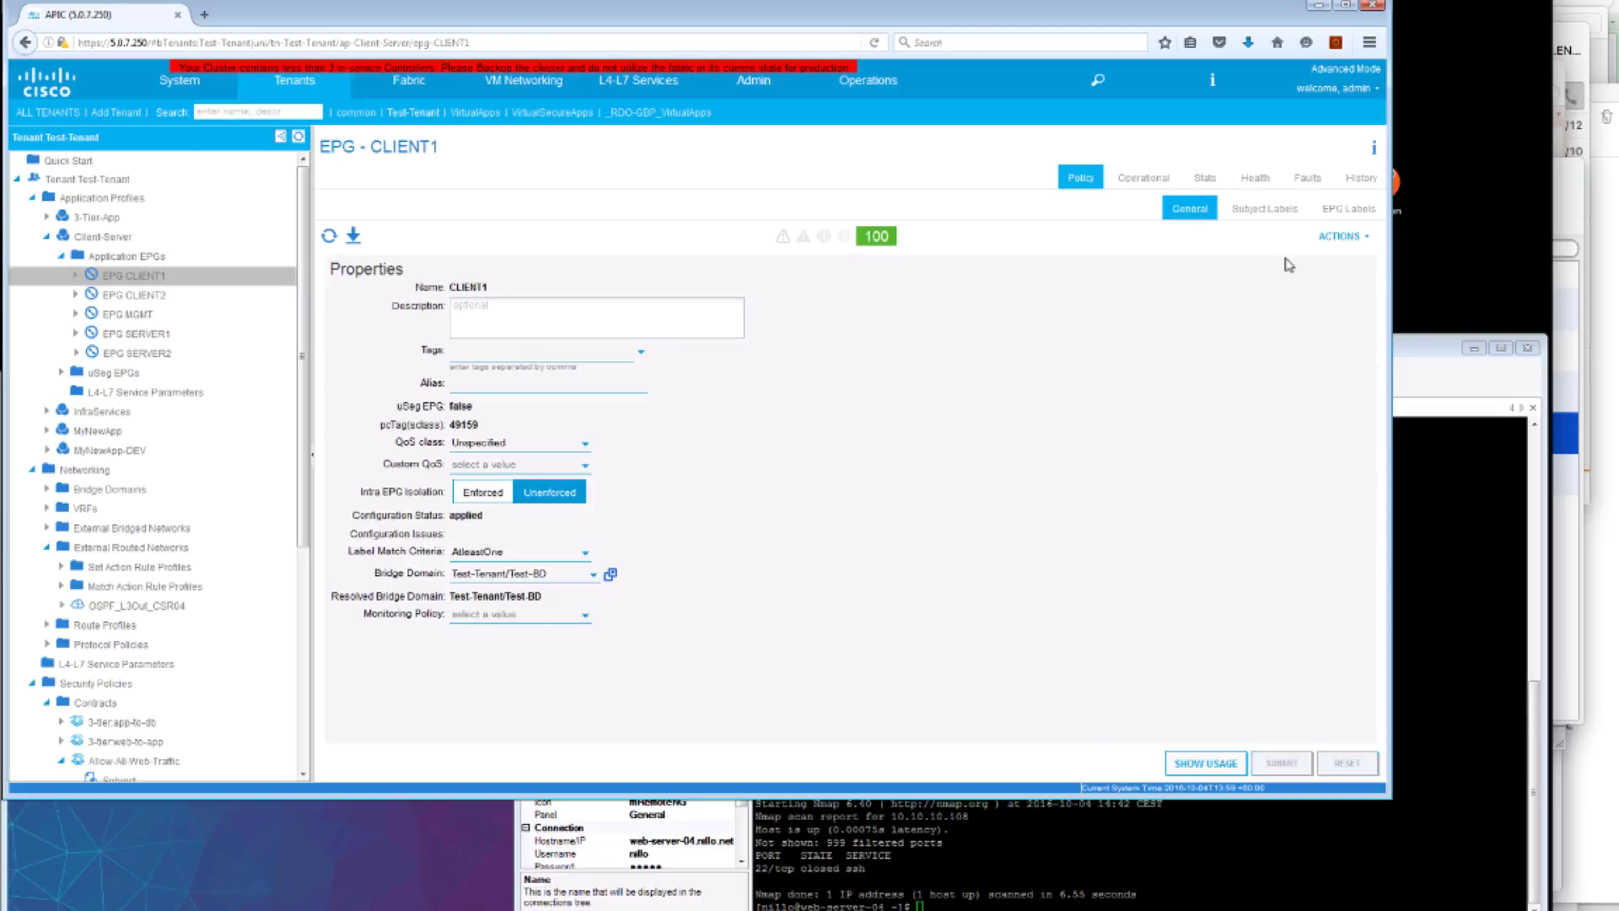
left_click(1265, 213)
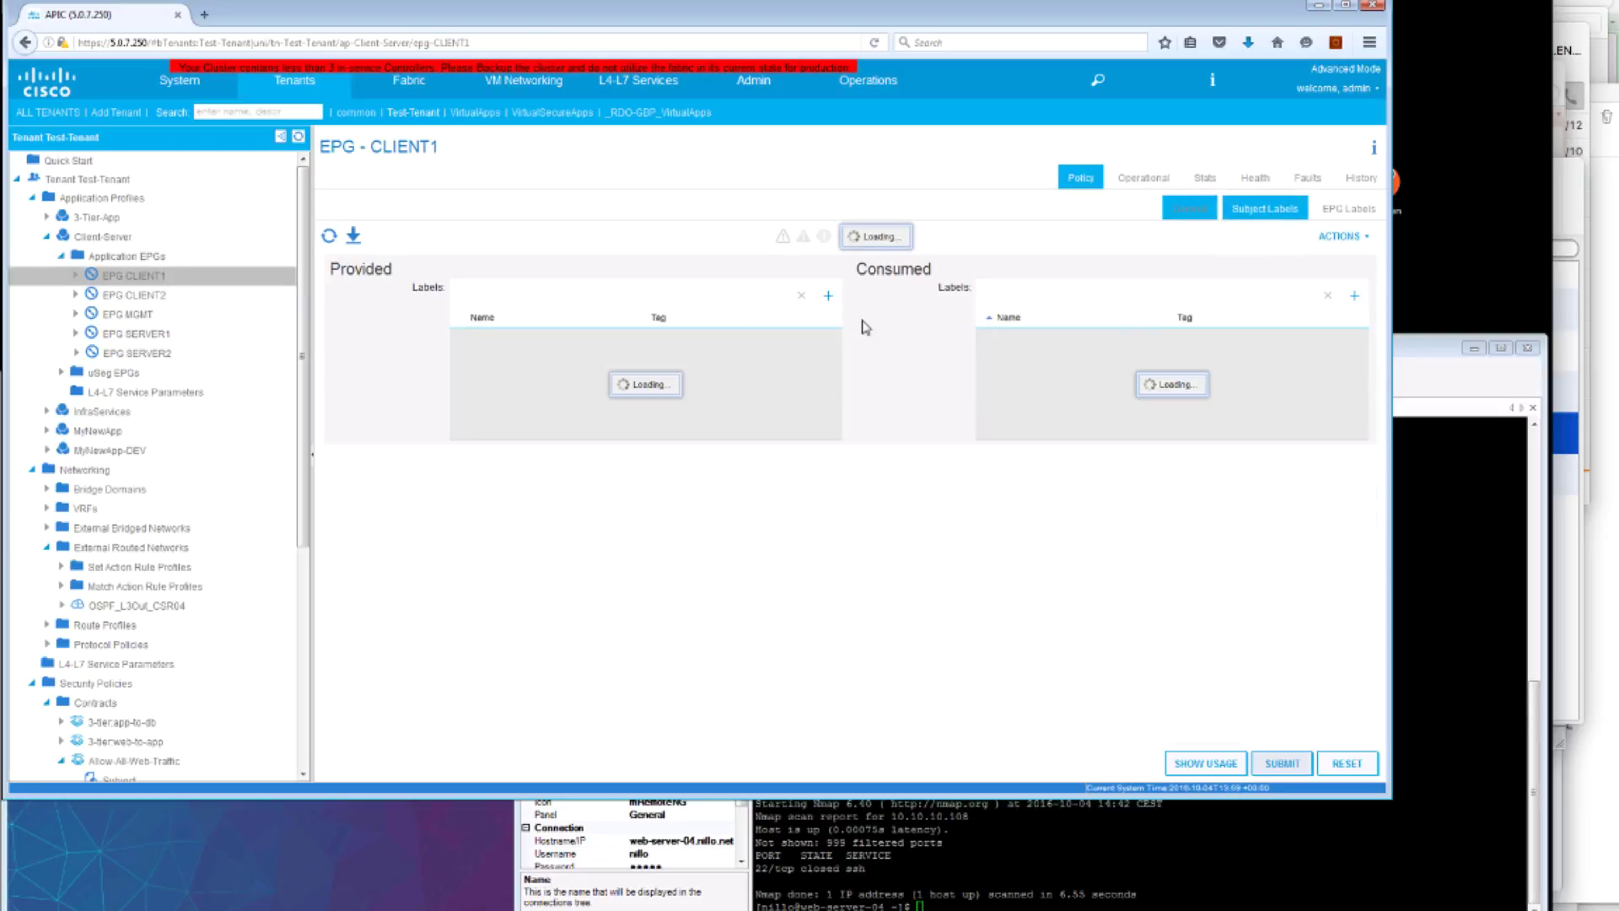
left_click(828, 296)
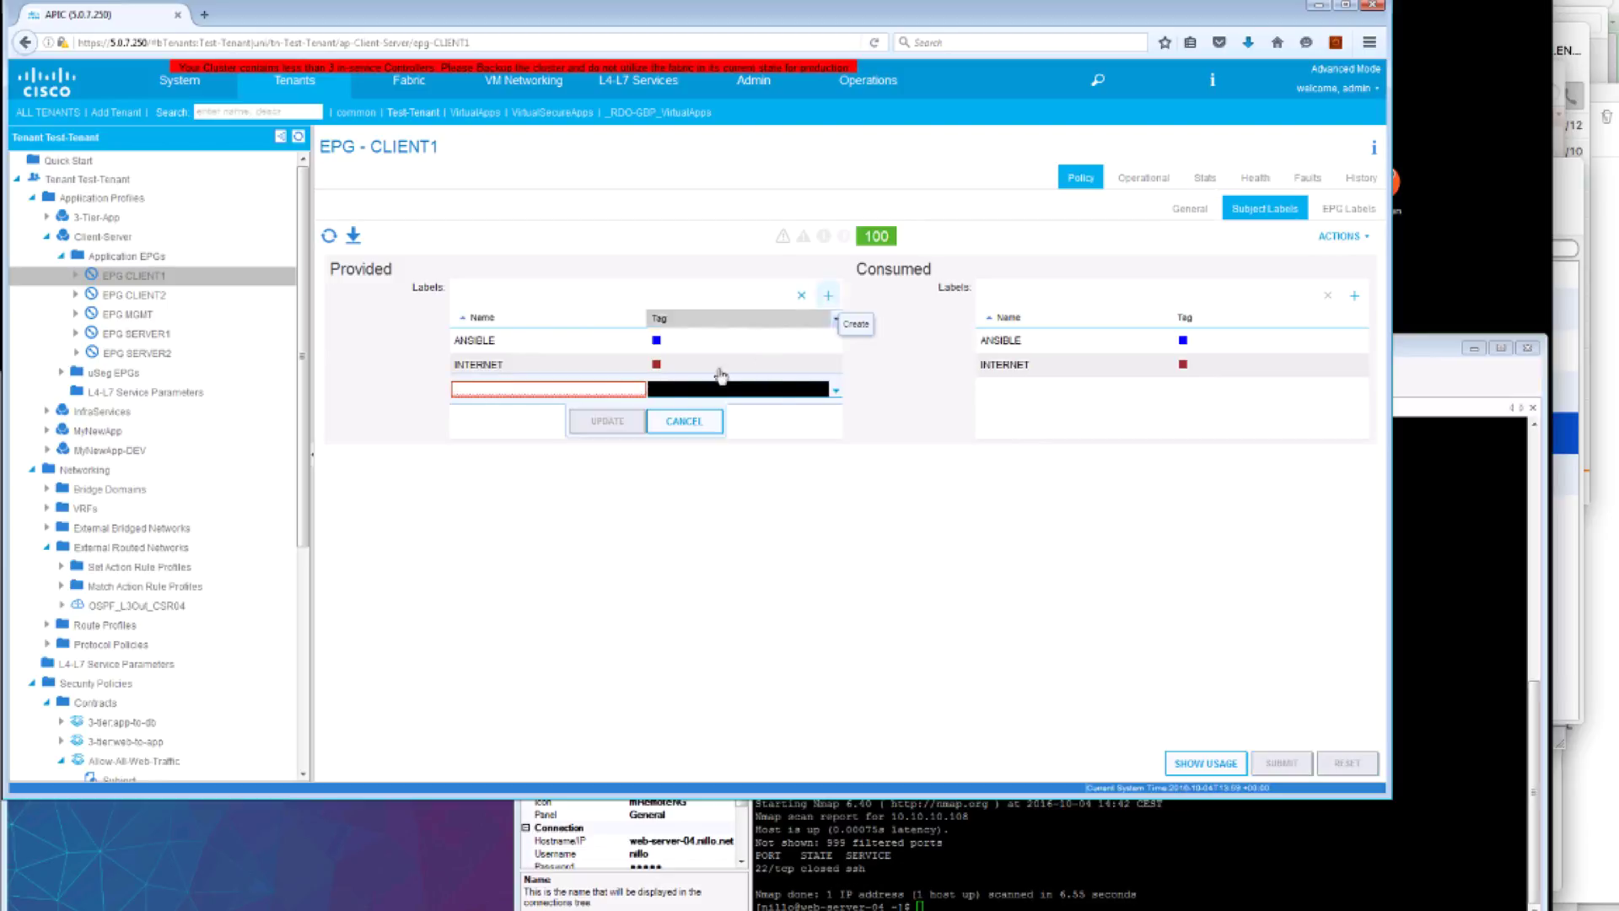
type("MO")
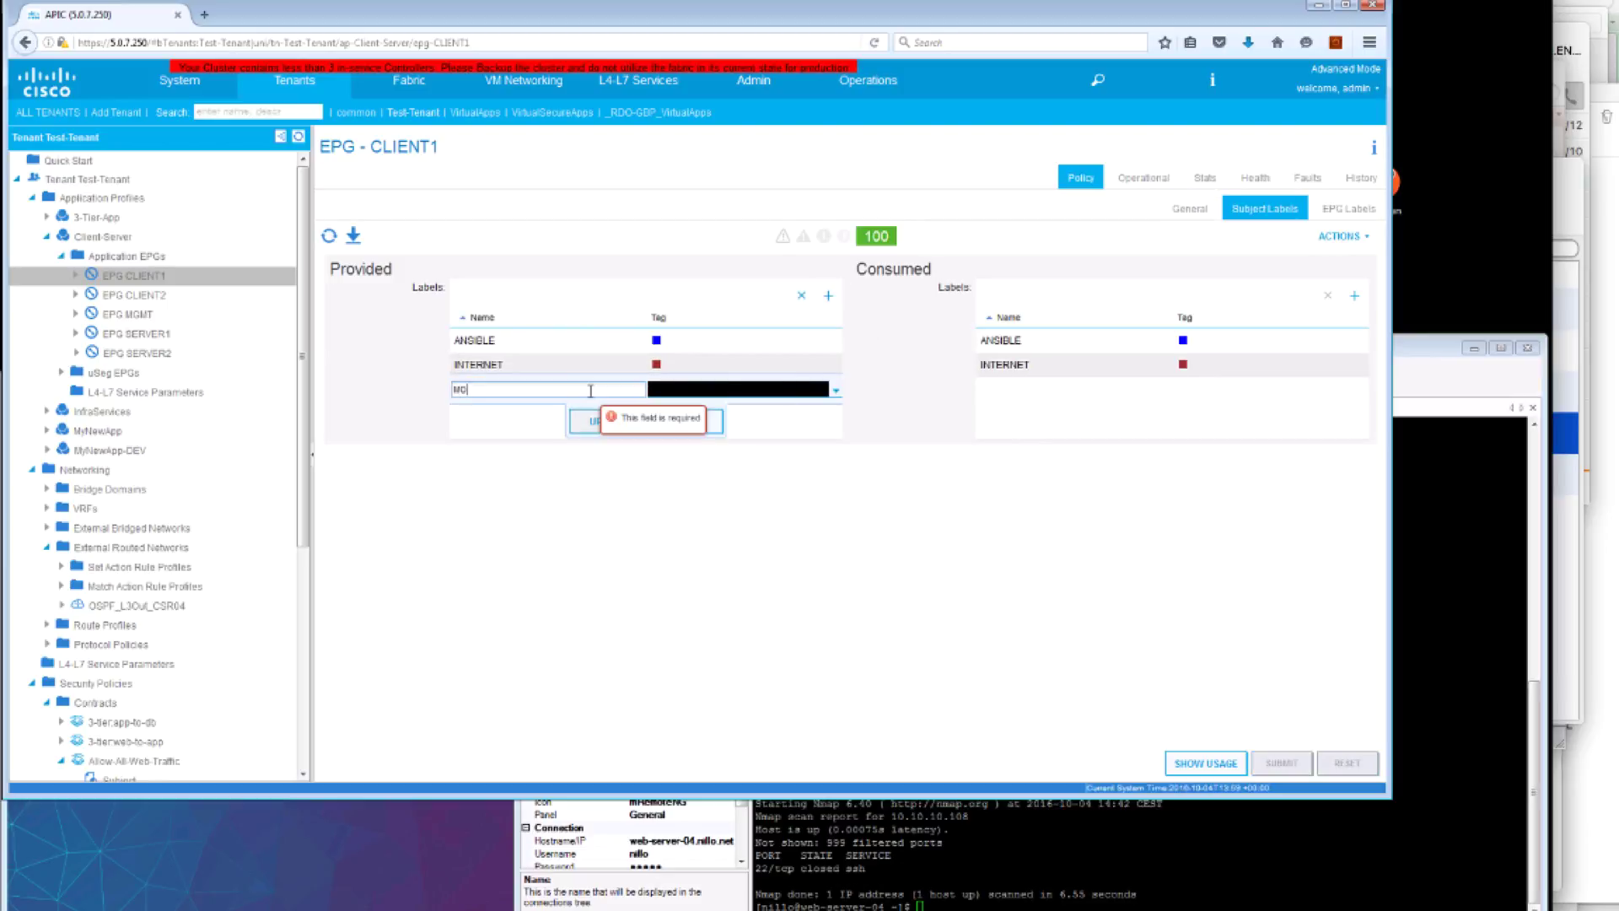
type("NITOR")
left_click(591, 422)
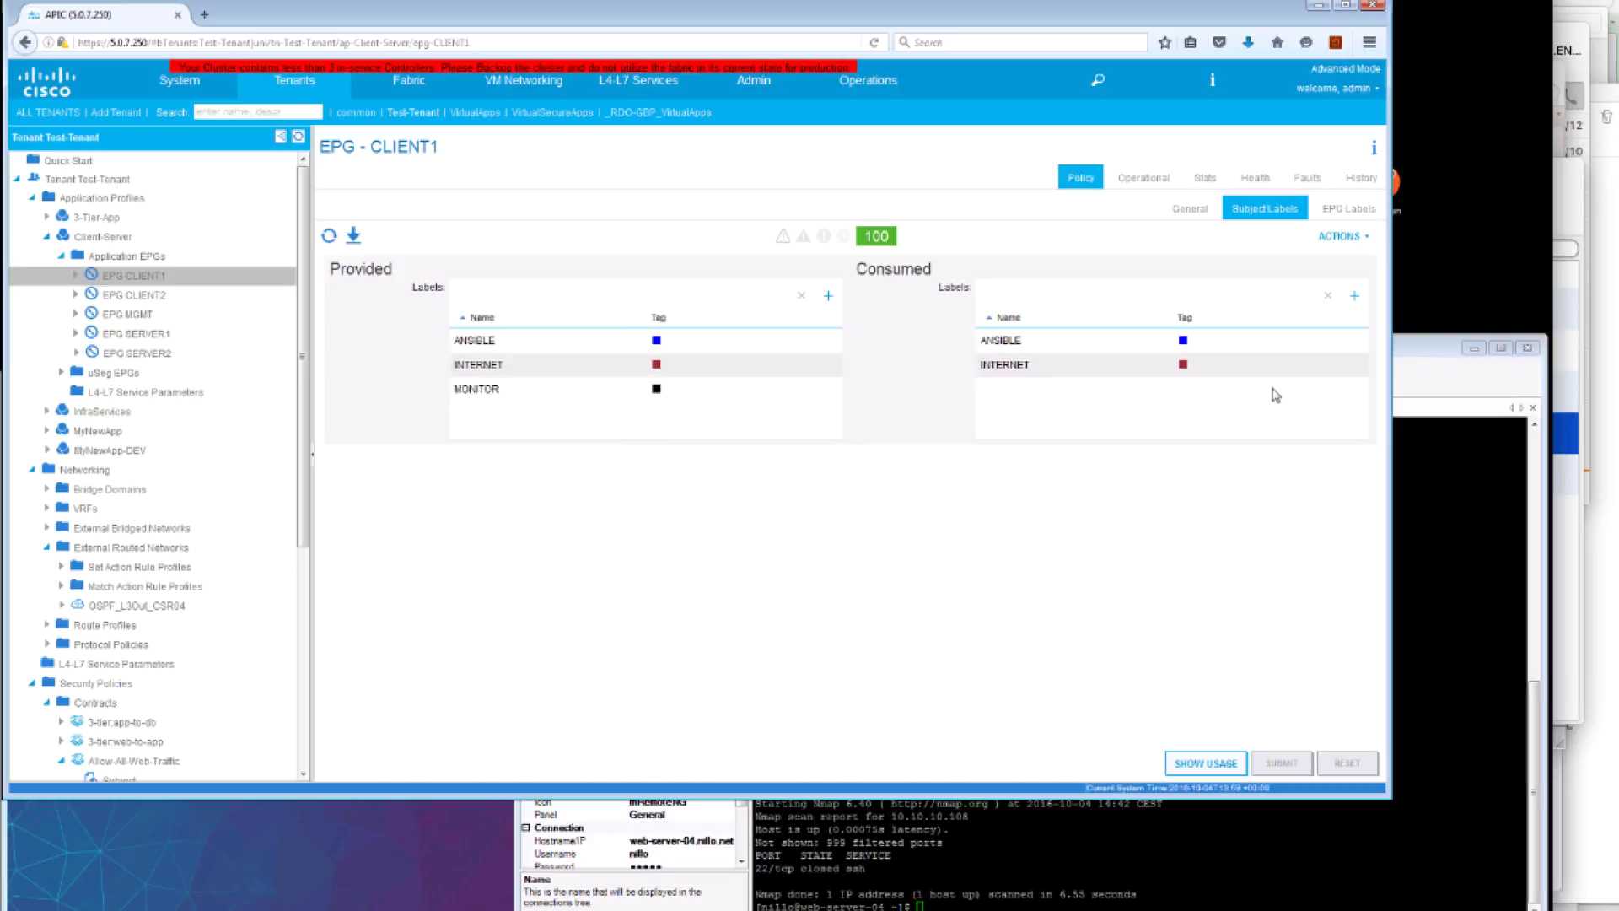
left_click(1406, 356)
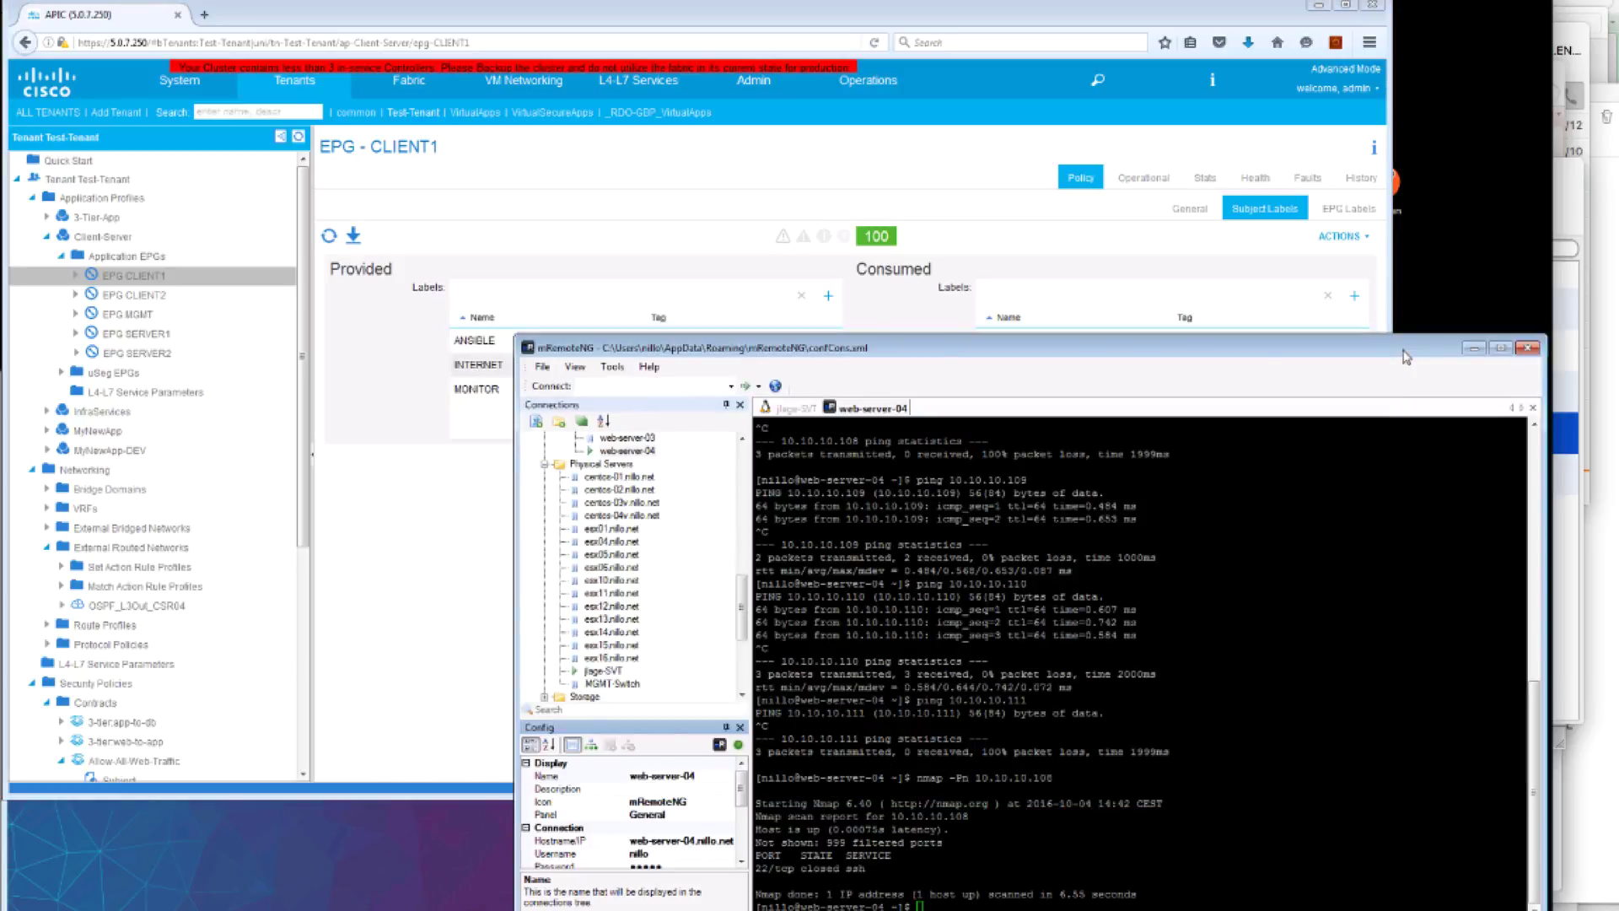
Step: Ping 10.10.10.108 from web-server-04 and confirm it now replies
type("ping 10.10.10.111")
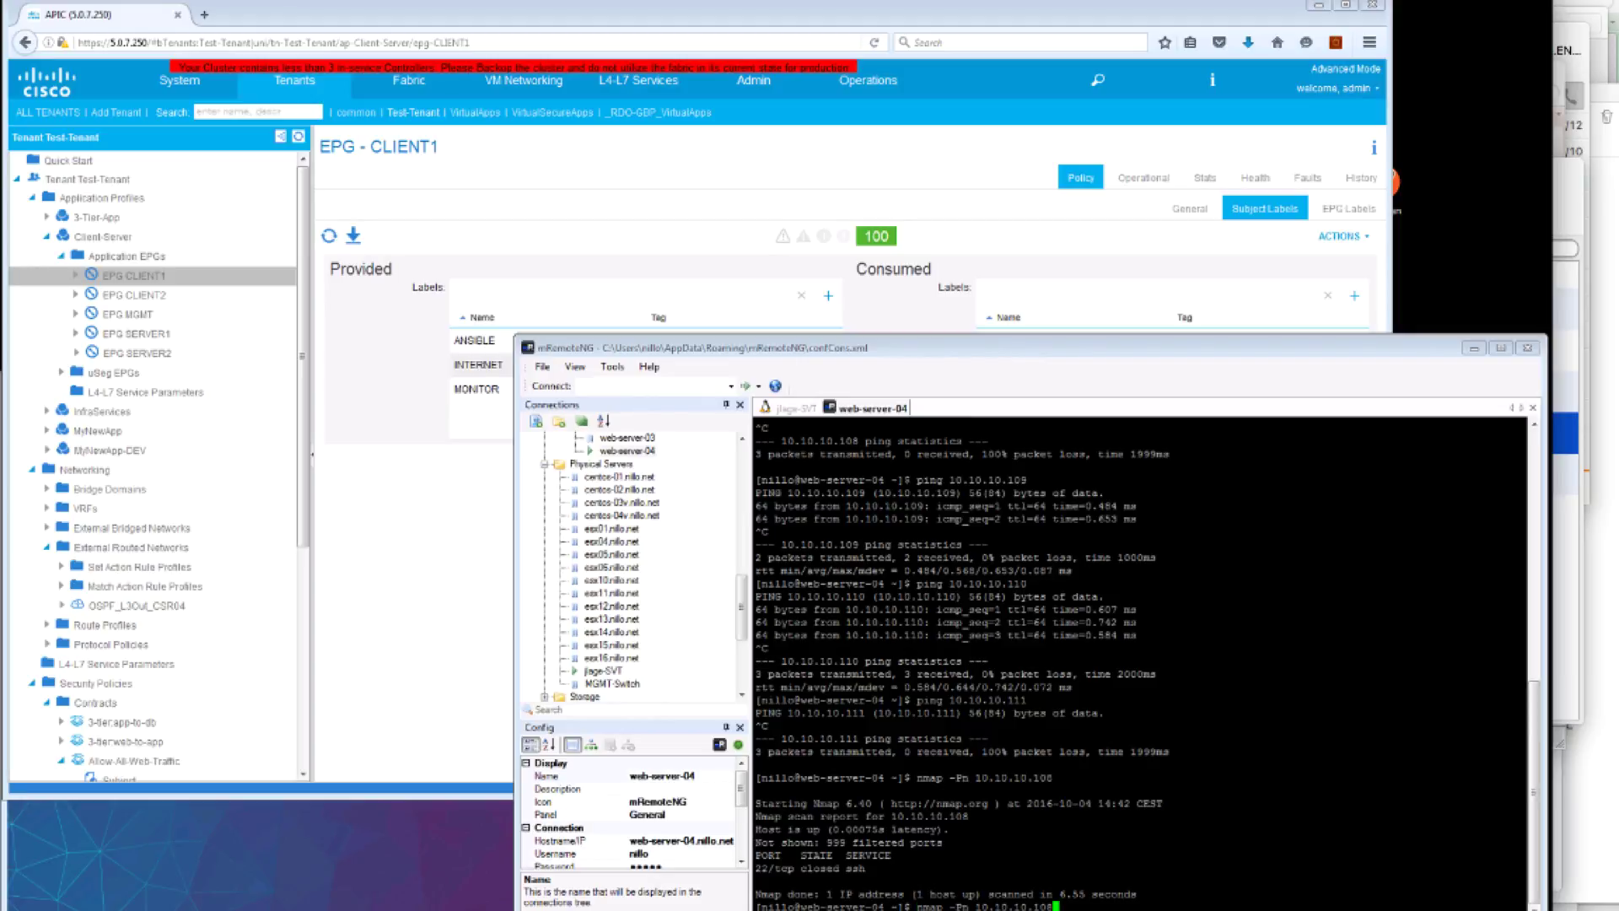
key("BackSpace")
key("BackSpace")
key("BackSpace")
type("108")
key("Return")
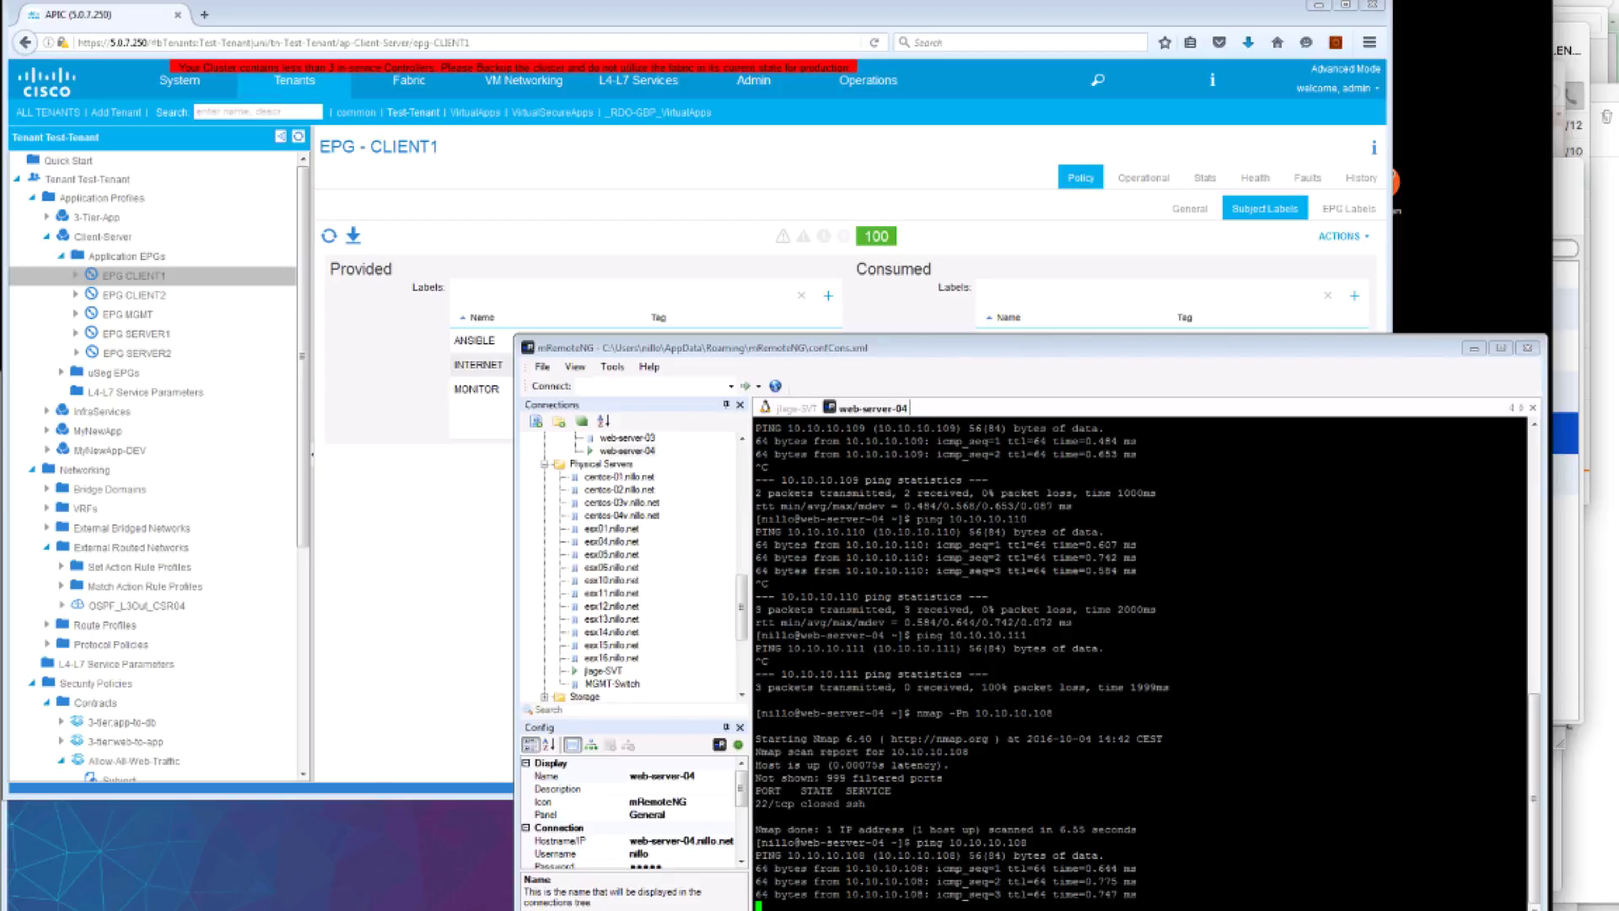
Step: Select CLIENT1's provided MONITOR label in APIC and delete it
left_click(487, 310)
left_click(508, 389)
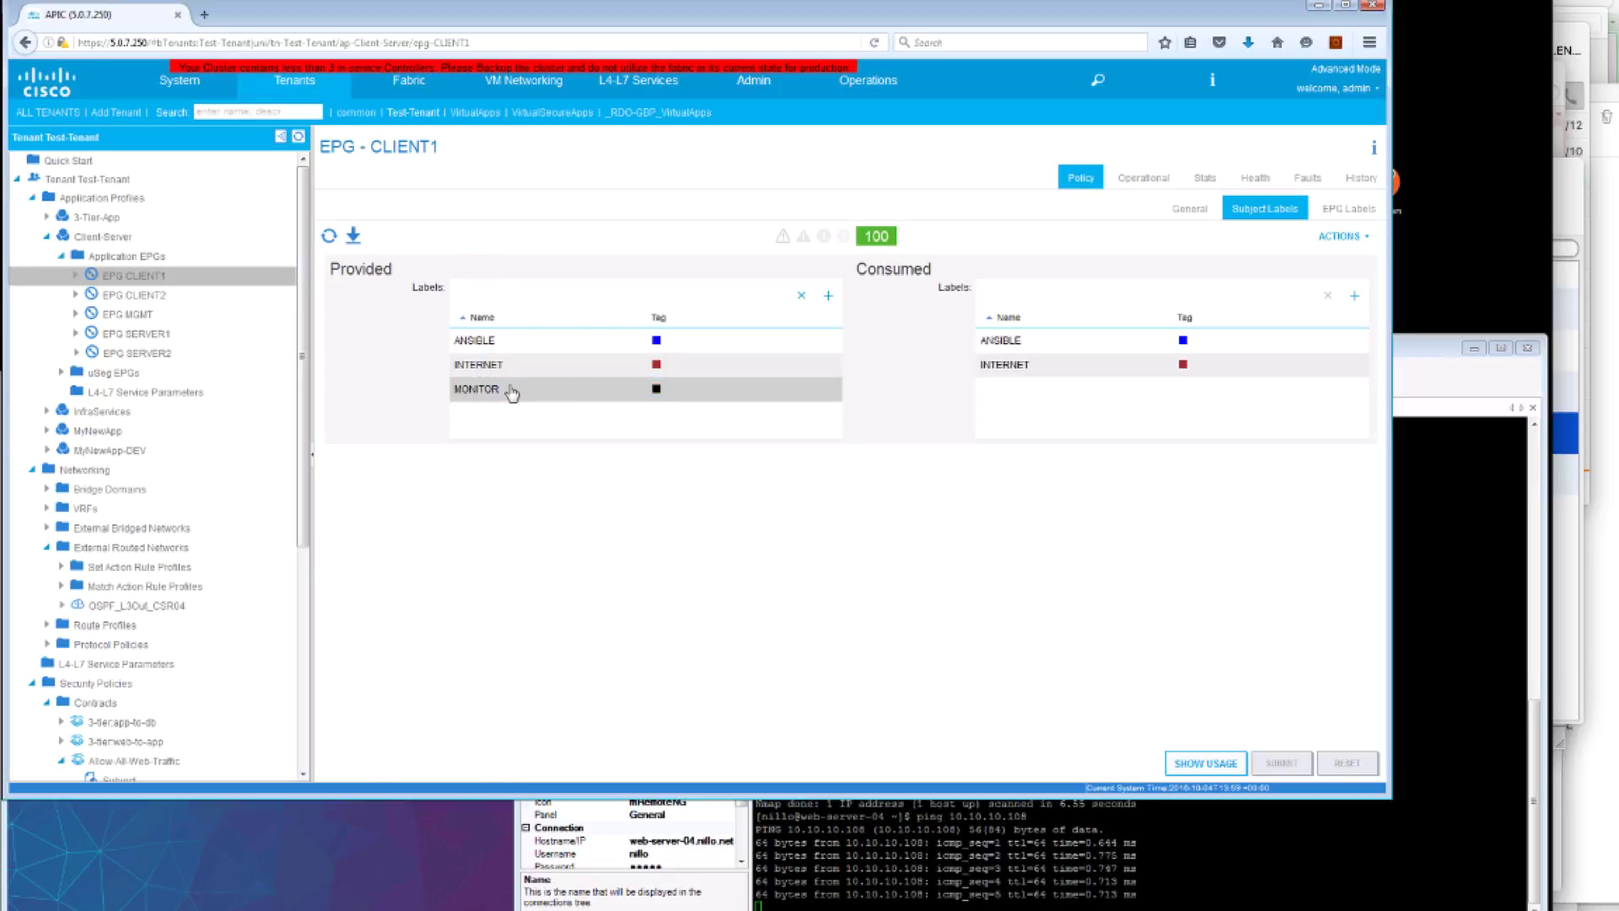
left_click(801, 297)
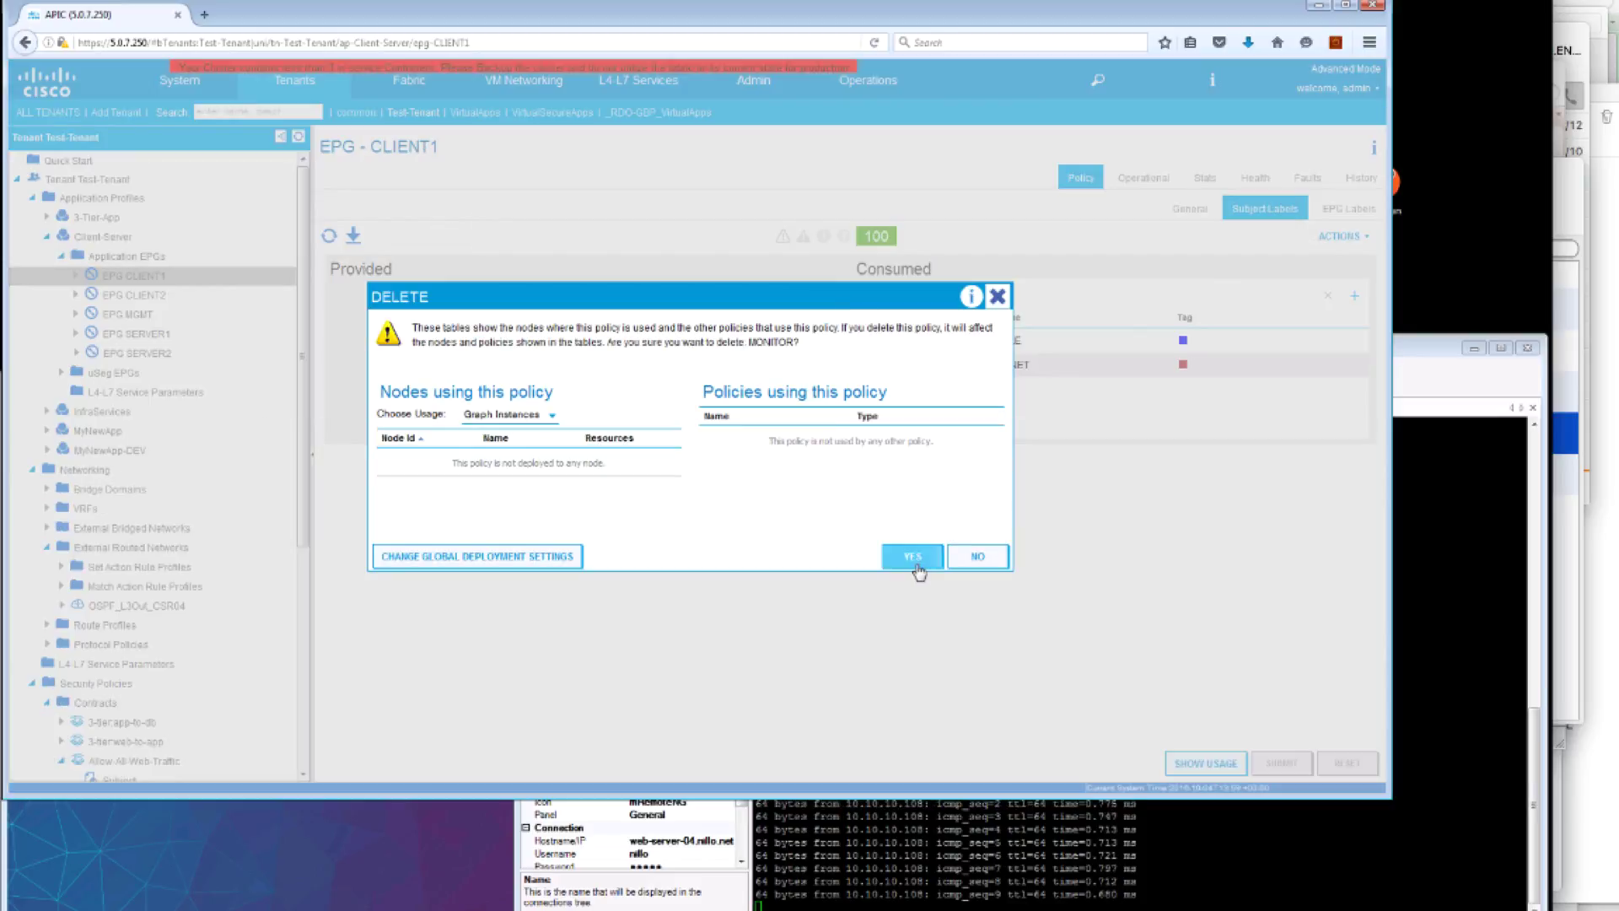